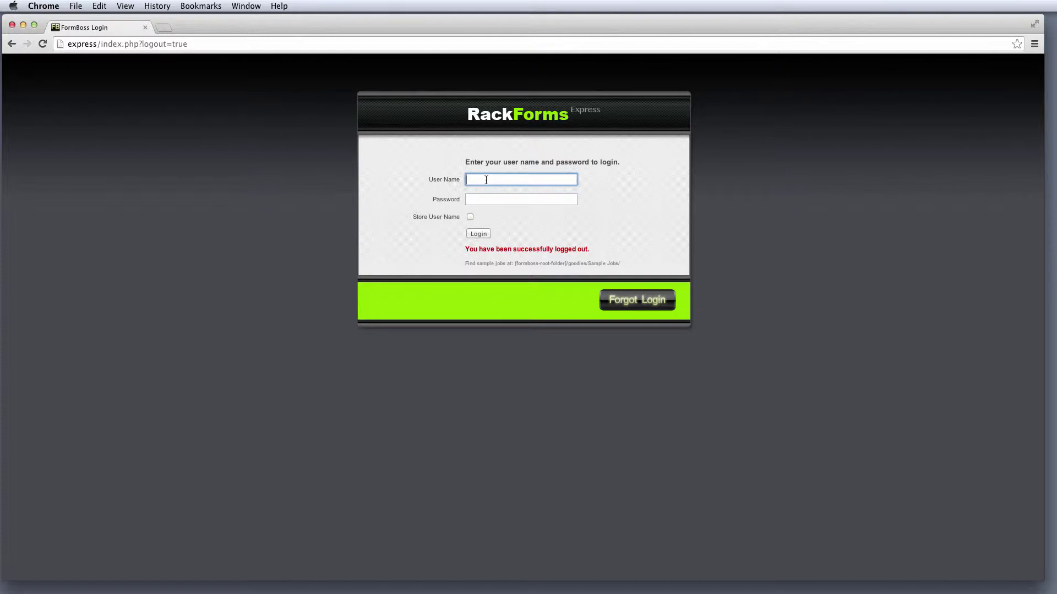
# - Log in to RackForms Express with the user name and password
pyautogui.write('matt')
pyautogui.press('Tab')
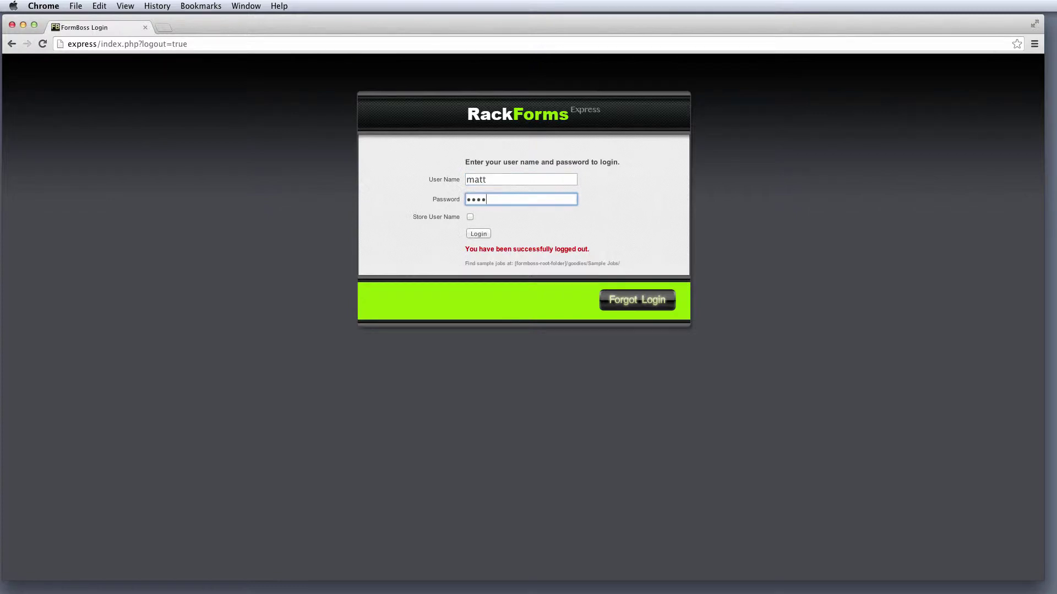
pyautogui.press('Return')
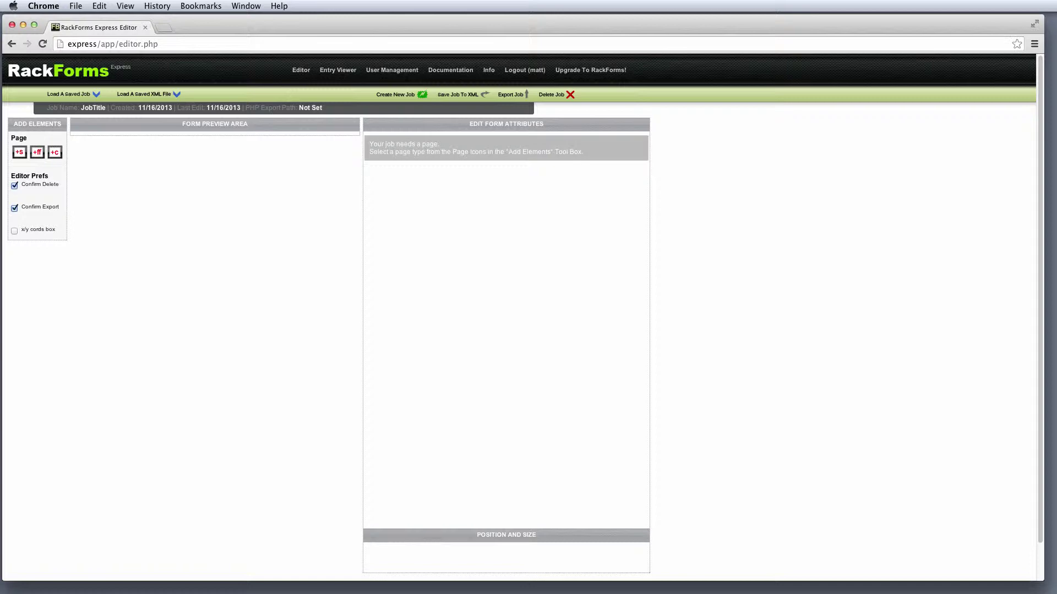
# - Add a form page with password, text area and submit fields, plus a confirmation page
pyautogui.click(20, 152)
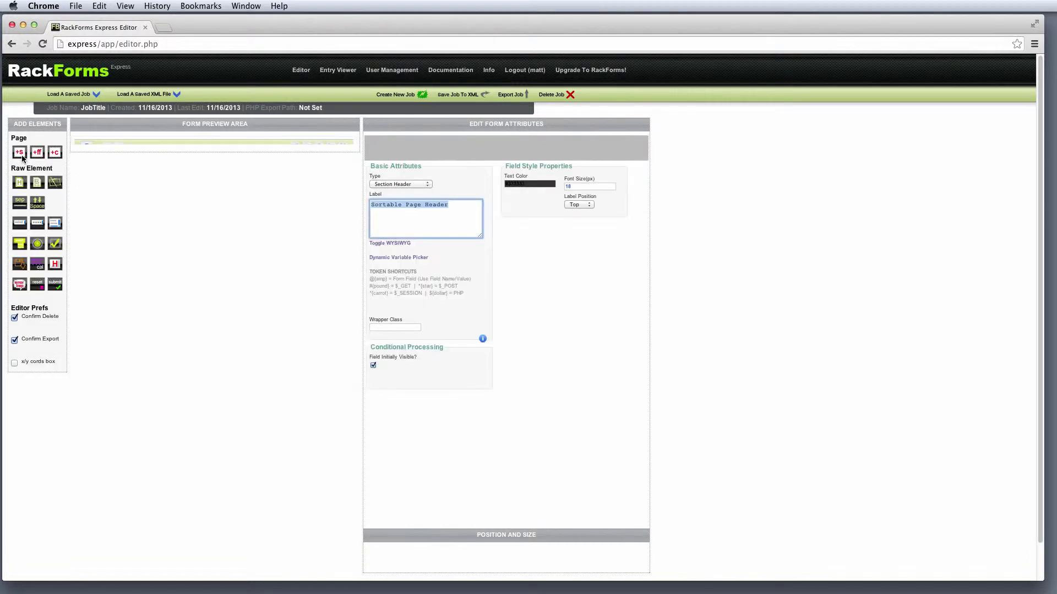
pyautogui.click(46, 223)
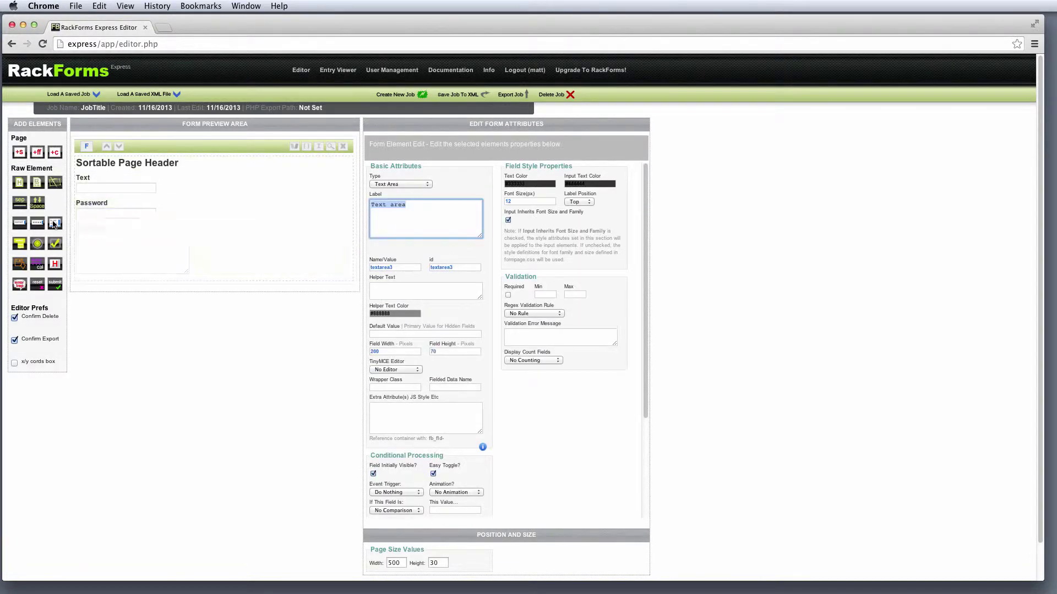
pyautogui.click(55, 223)
pyautogui.click(54, 284)
pyautogui.click(55, 152)
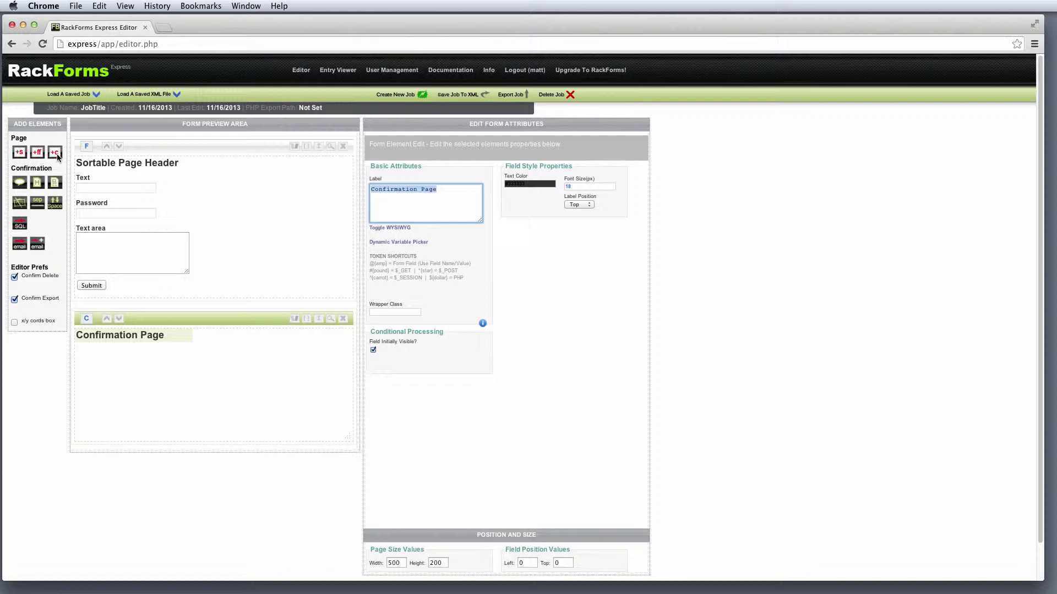
# - Load the saved contact-form job and display its contact page's form and page properties
pyautogui.click(67, 94)
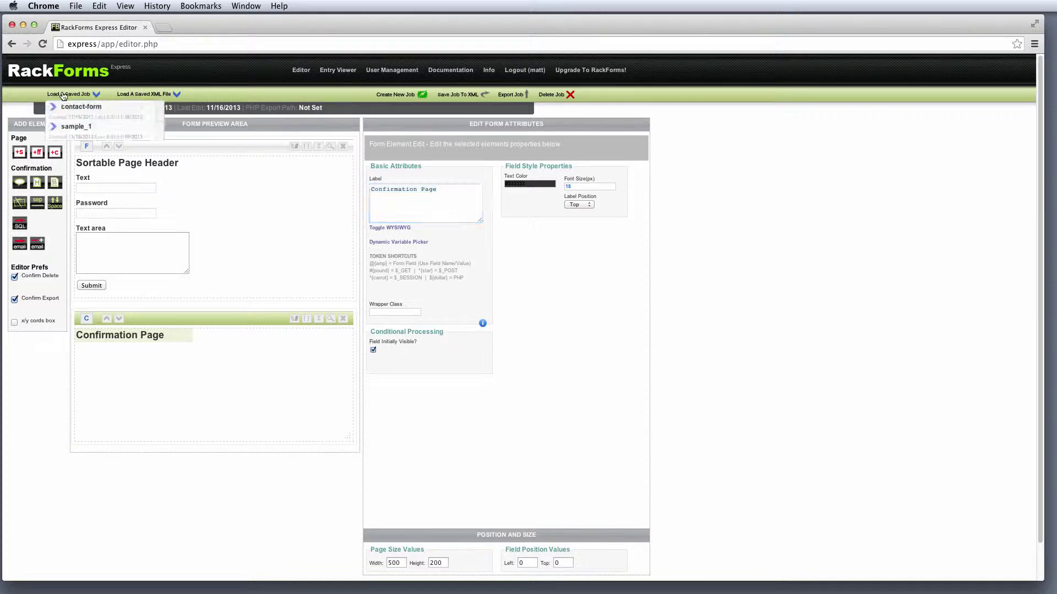
pyautogui.click(80, 108)
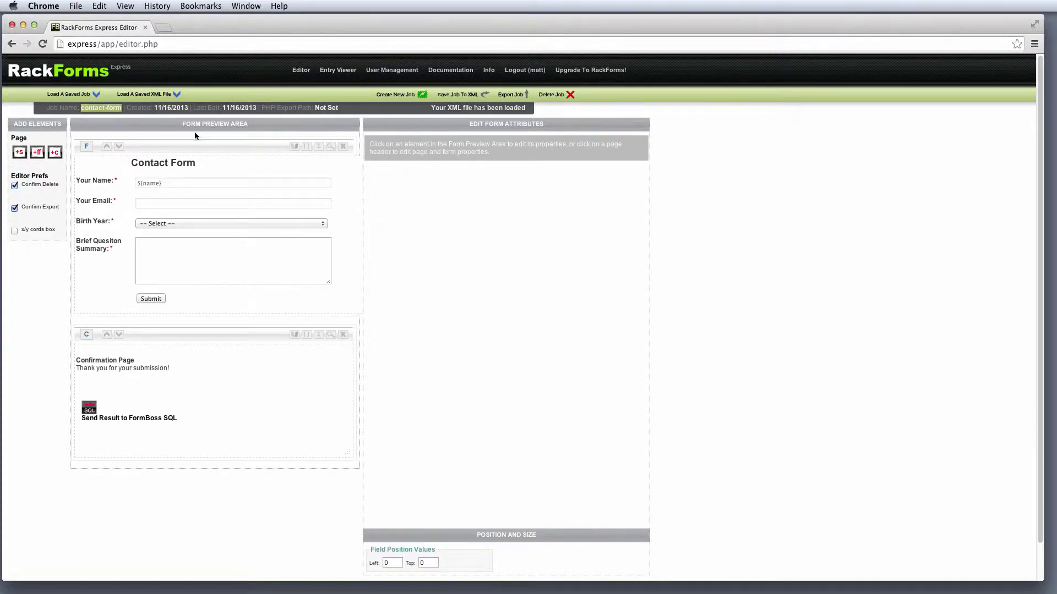
pyautogui.click(199, 147)
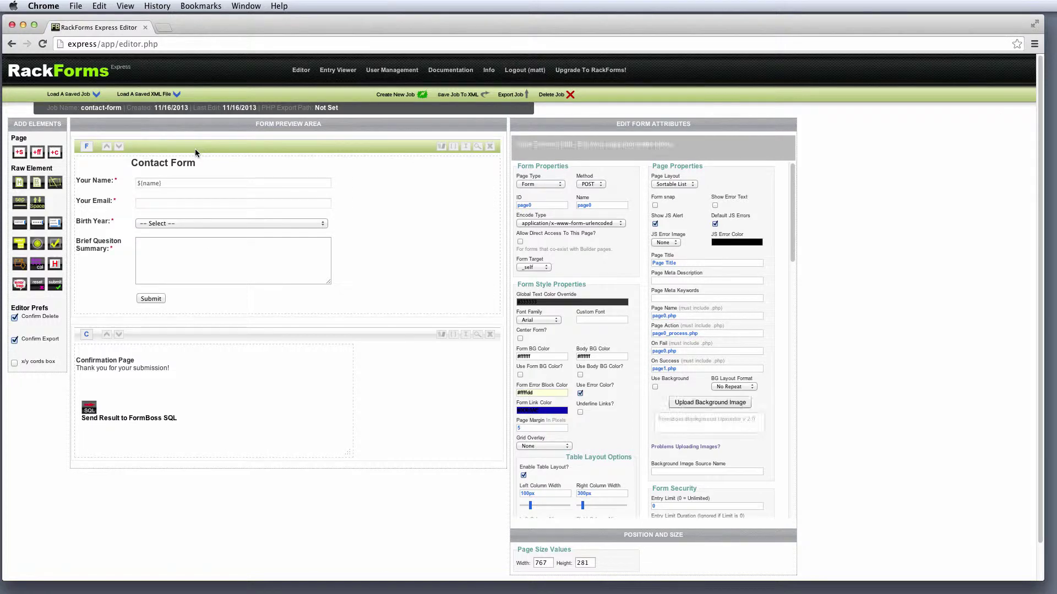
pyautogui.moveTo(133, 183)
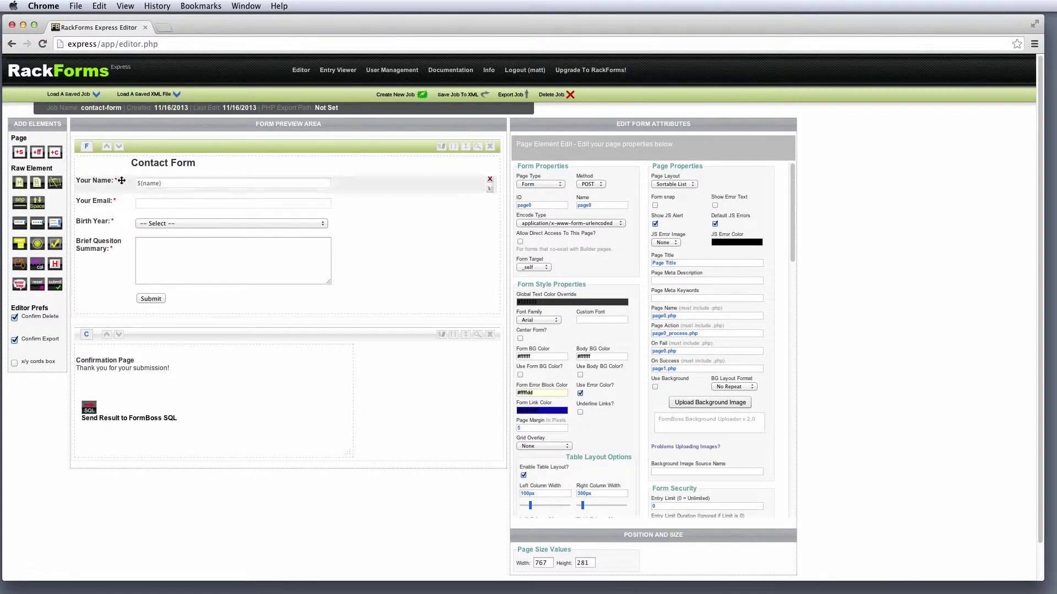
pyautogui.moveTo(168, 210)
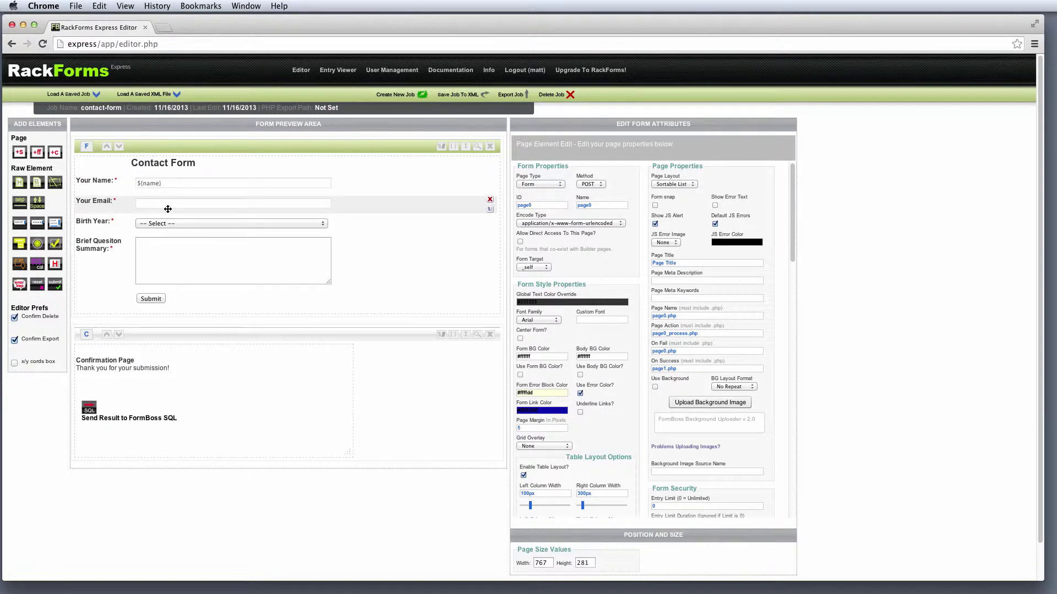
# - Disable table layout and switch the contact page to the Free Form layout
pyautogui.scroll(-2, 553, 405)
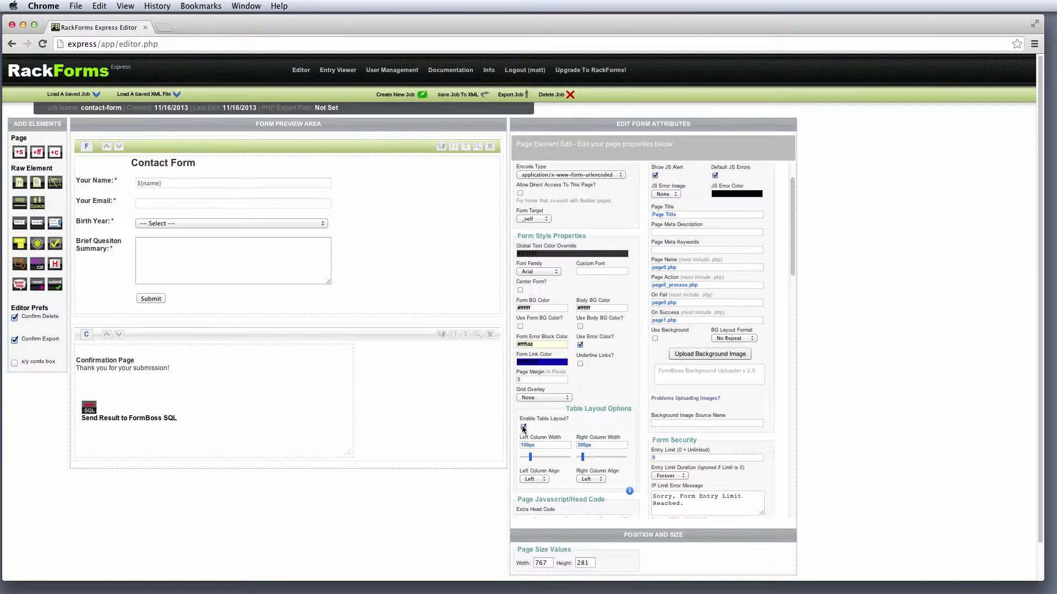
pyautogui.click(524, 428)
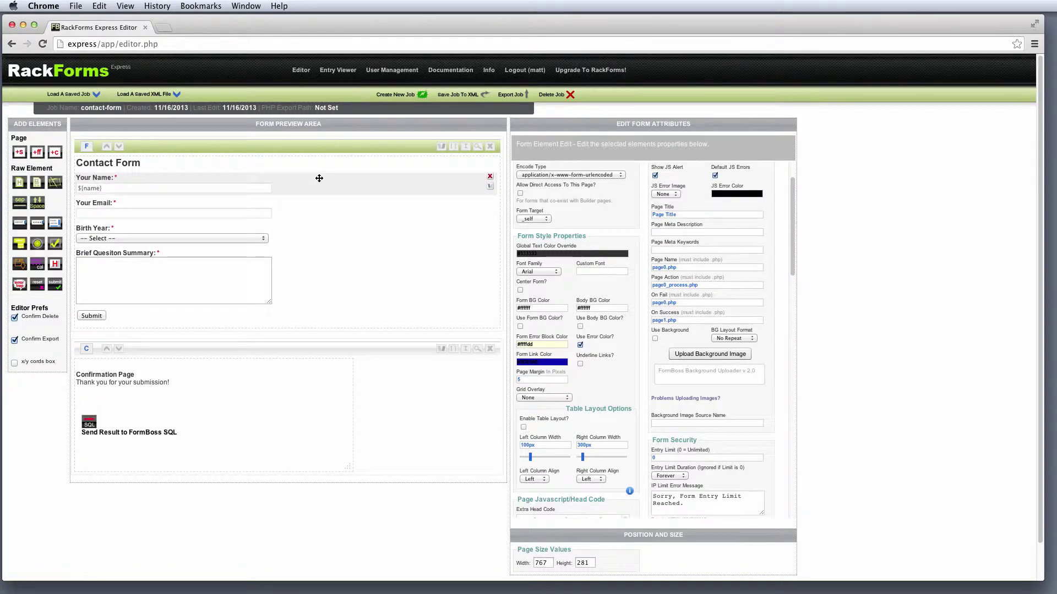
pyautogui.click(337, 147)
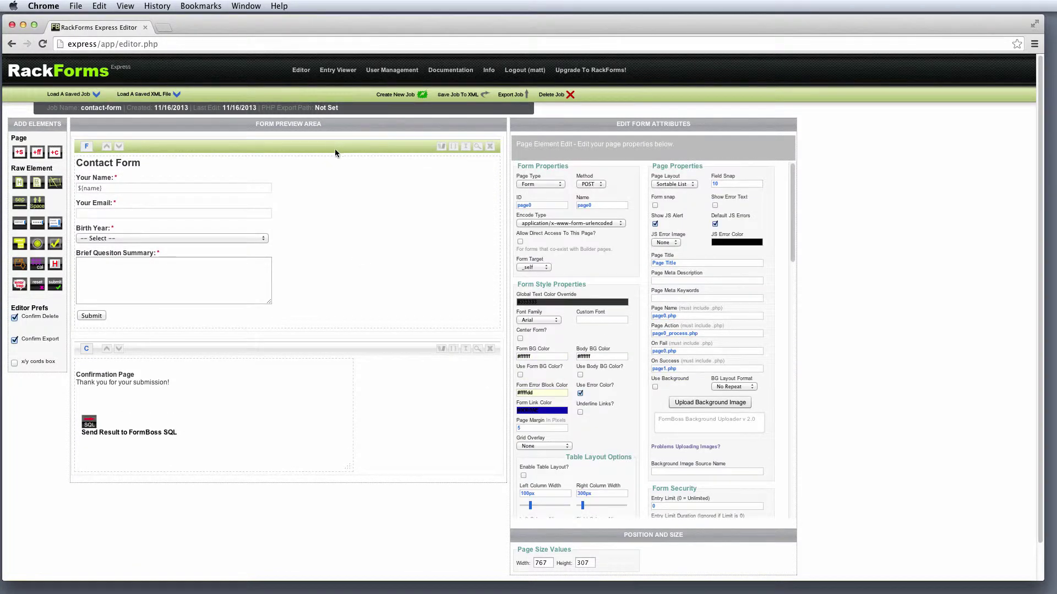
pyautogui.click(674, 184)
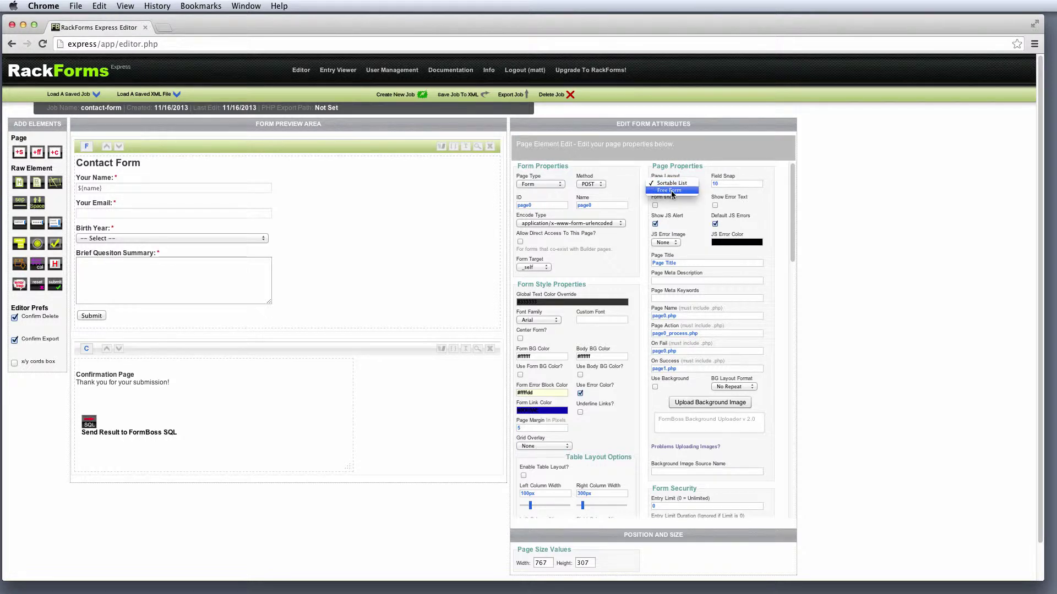
pyautogui.click(671, 191)
# - Reposition the Submit button, then set the page back to the Sortable List layout
pyautogui.click(198, 253)
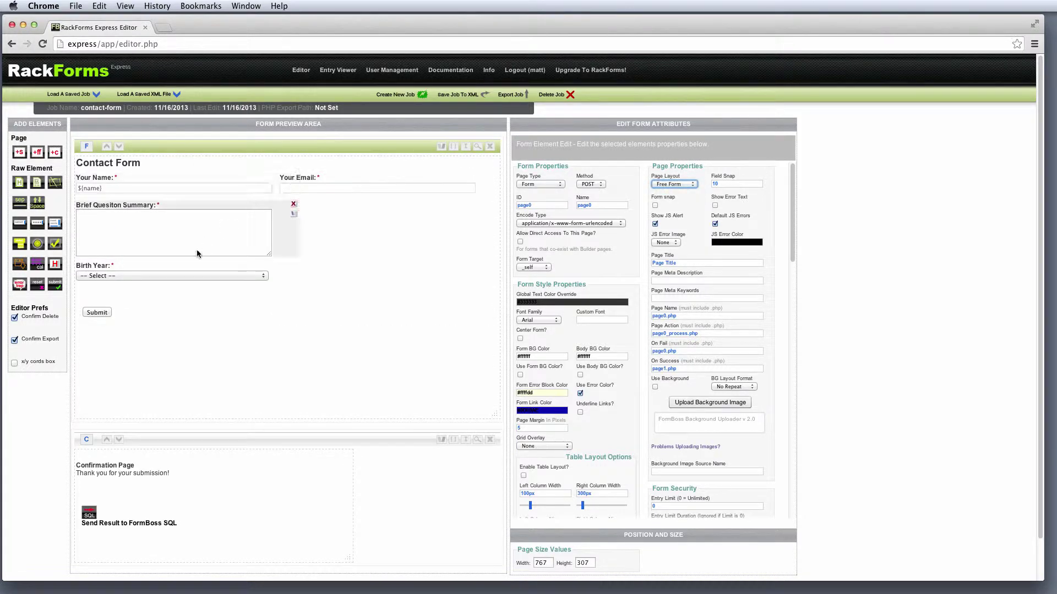
pyautogui.moveTo(107, 312)
pyautogui.mouseDown()
pyautogui.moveTo(300, 309)
pyautogui.moveTo(340, 208)
pyautogui.moveTo(249, 279)
pyautogui.moveTo(118, 297)
pyautogui.mouseUp()
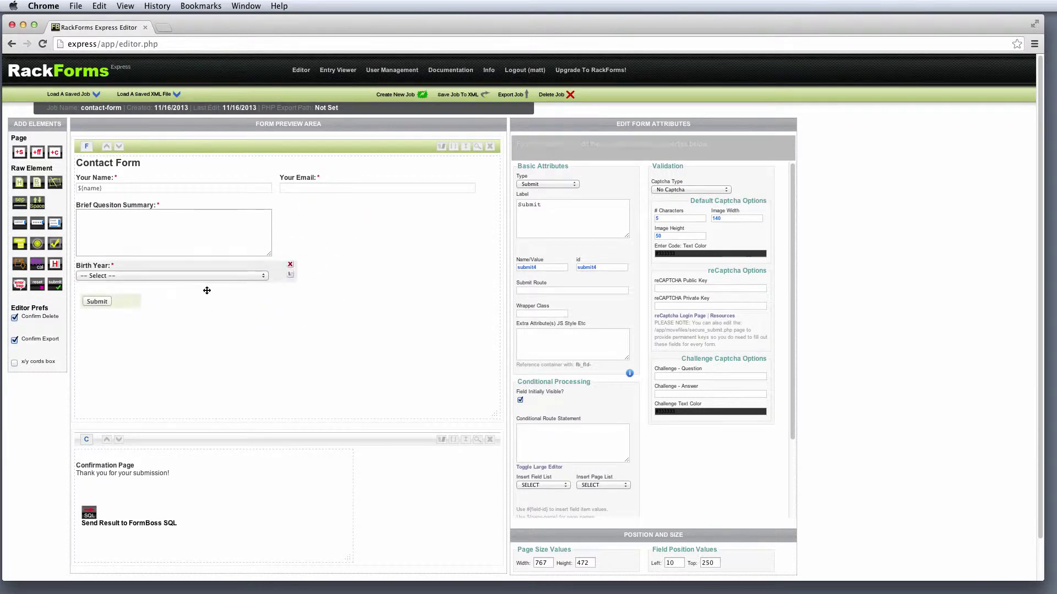
pyautogui.click(337, 199)
pyautogui.click(667, 184)
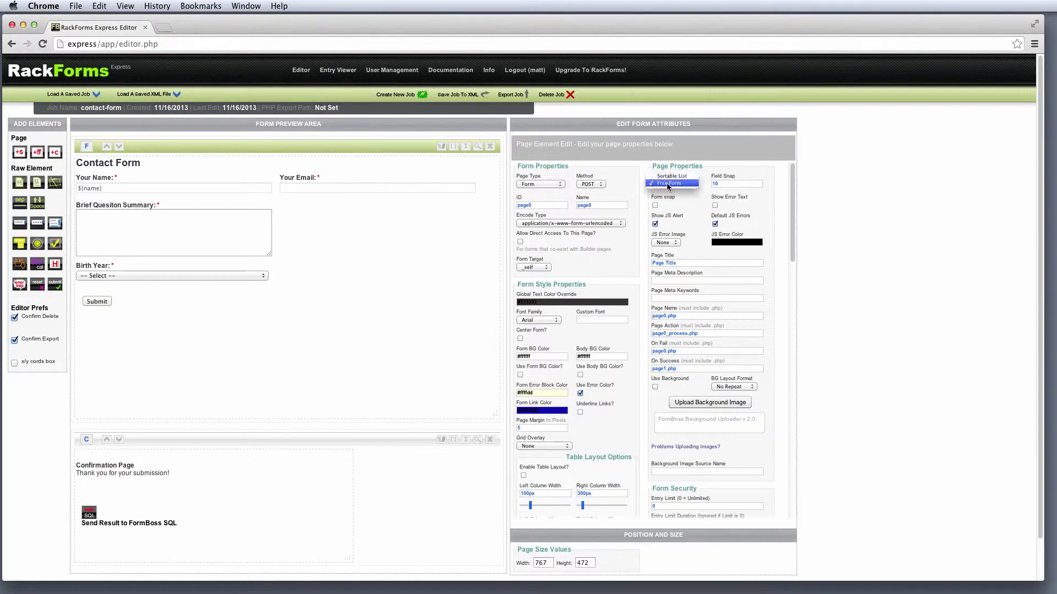
pyautogui.click(676, 176)
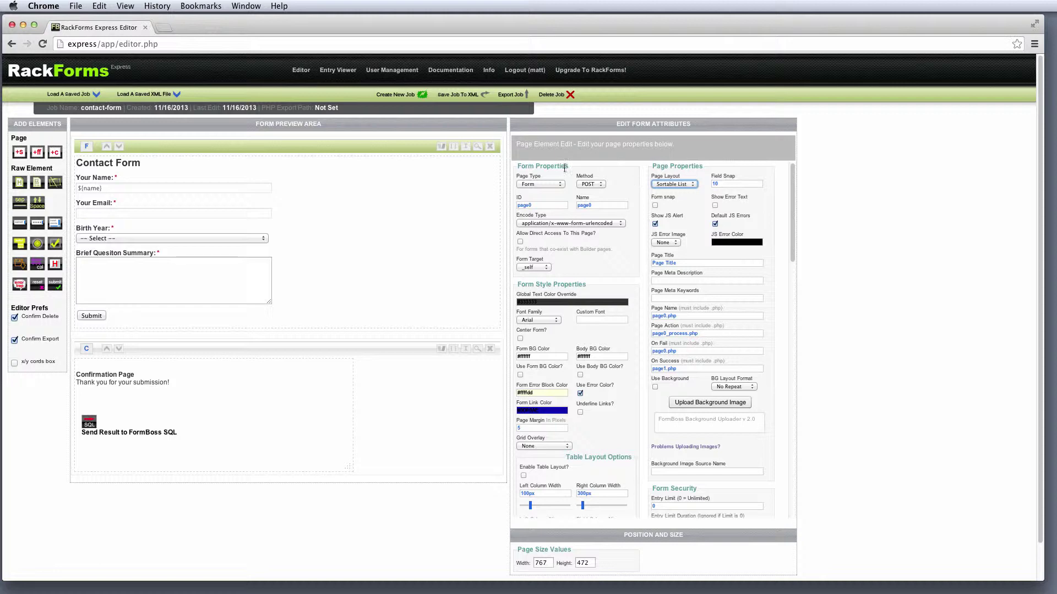
# - Check Your Name's ${name} default, then preview the form in a popup and close it
pyautogui.click(295, 188)
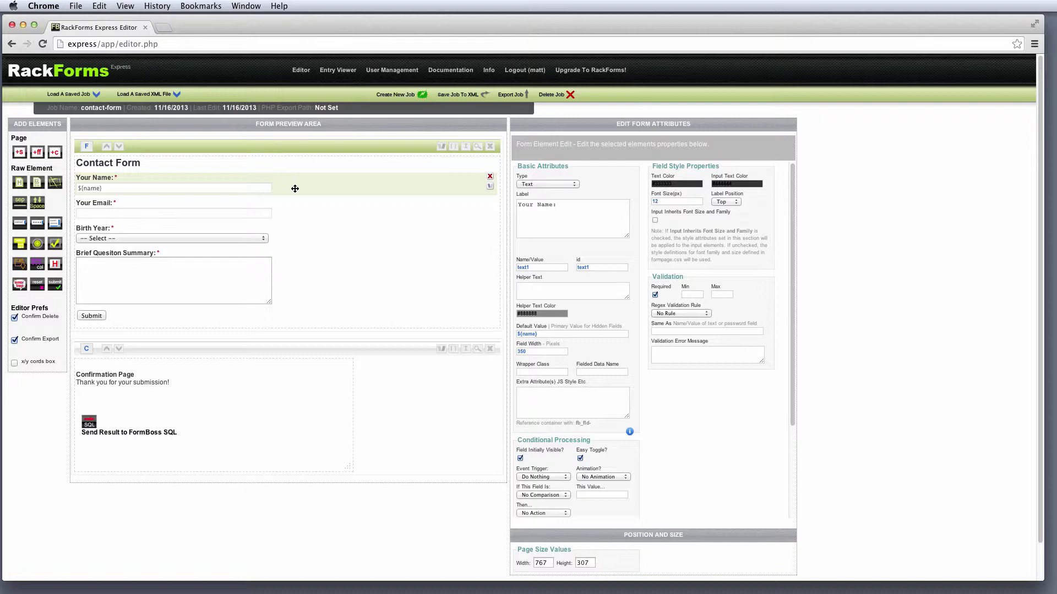
pyautogui.click(345, 154)
pyautogui.click(289, 188)
pyautogui.click(477, 147)
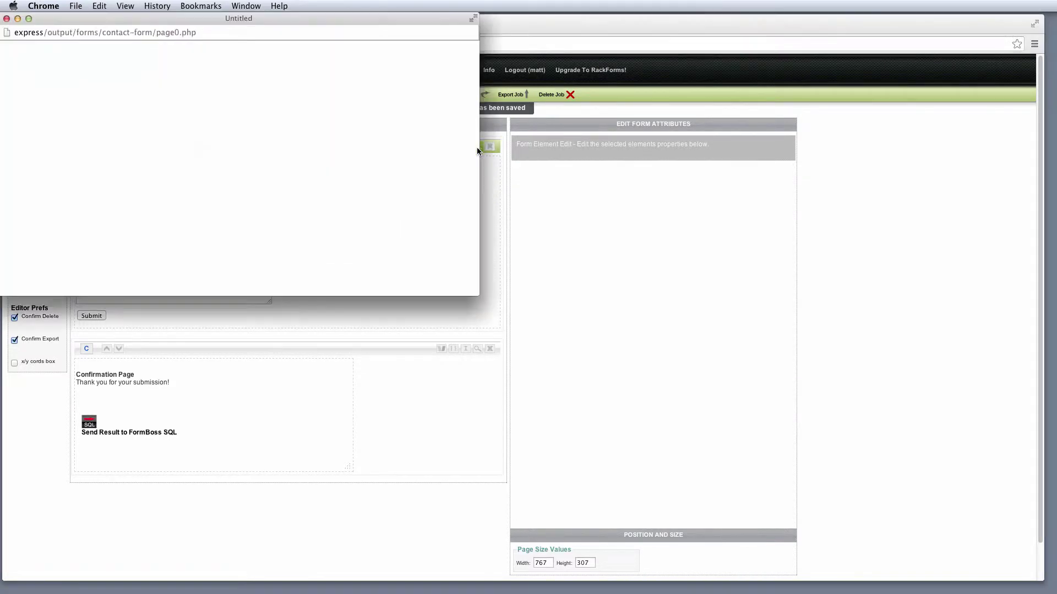
pyautogui.moveTo(65, 73); pyautogui.dragTo(1, 73)
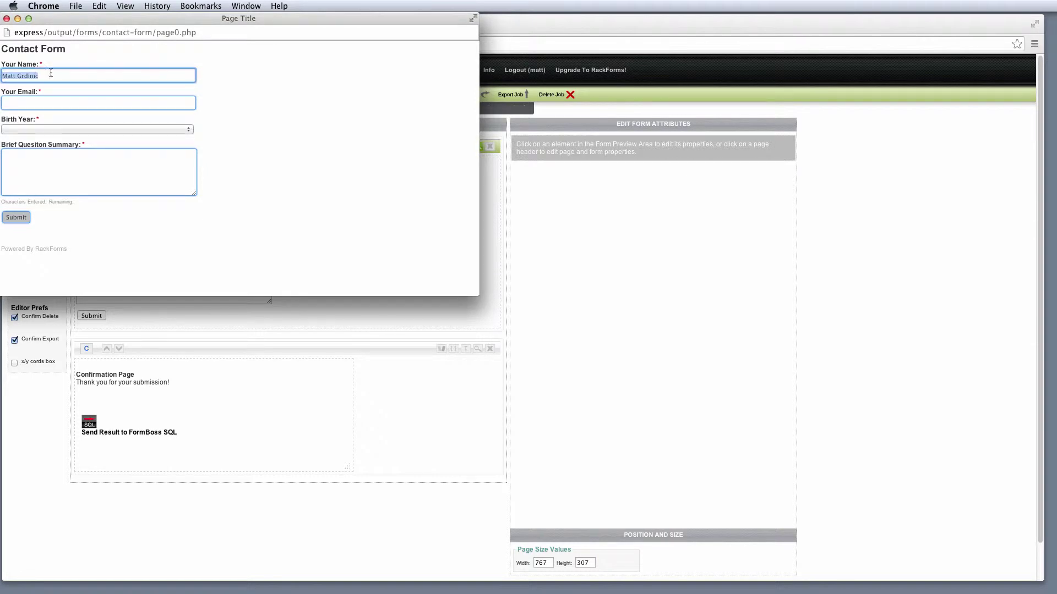
pyautogui.click(6, 18)
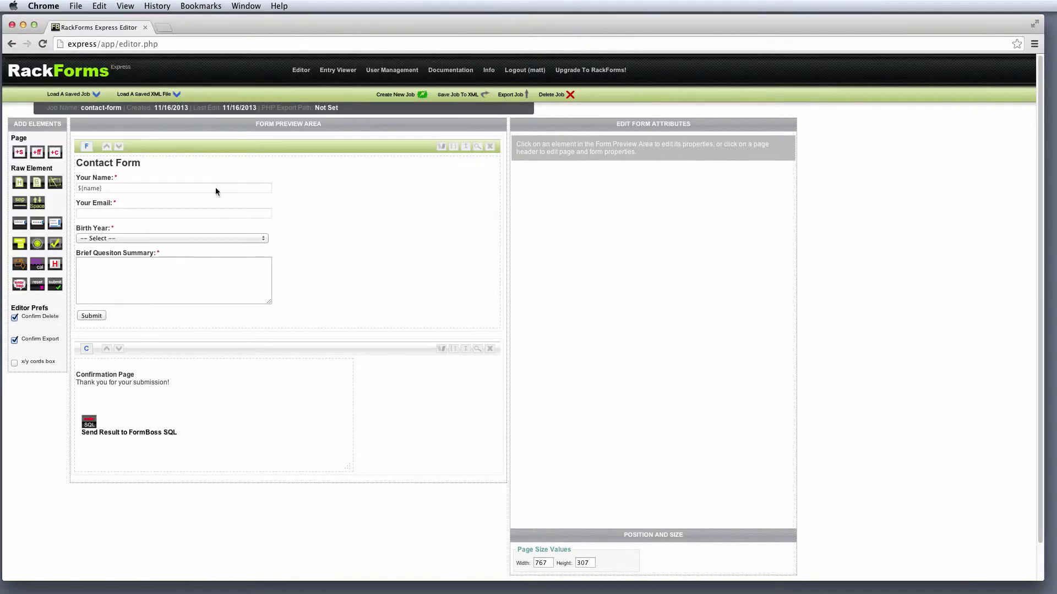
# - Keep Email as the Your Email field's validation rule
pyautogui.click(278, 213)
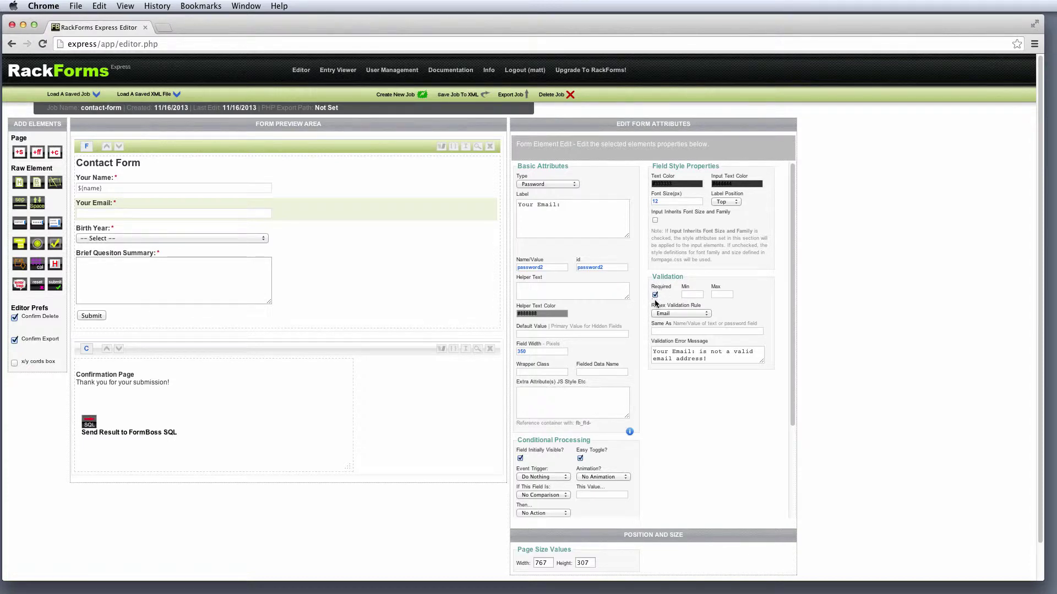
pyautogui.click(694, 313)
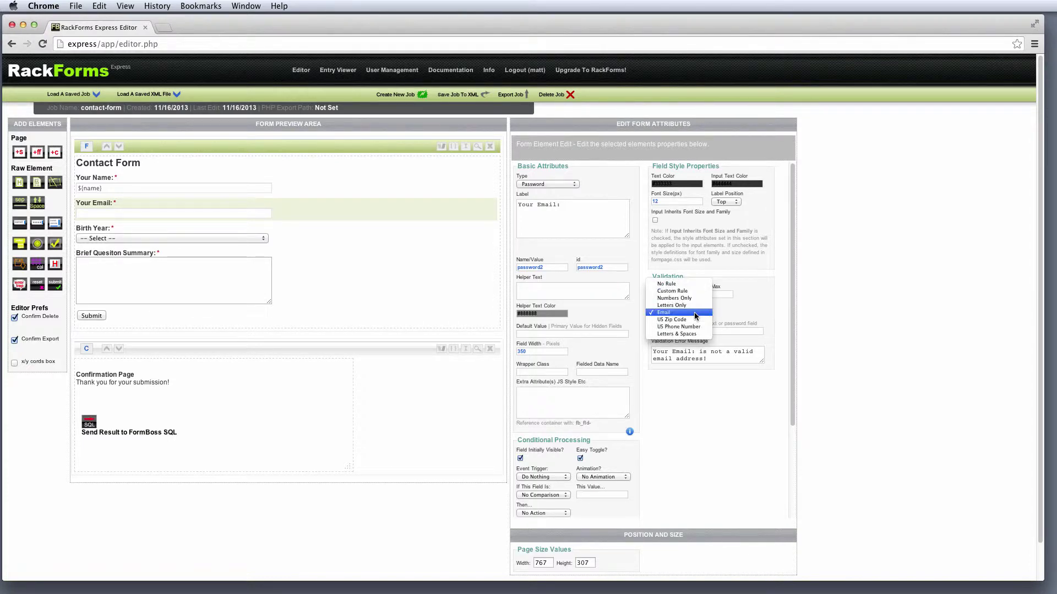
pyautogui.click(687, 312)
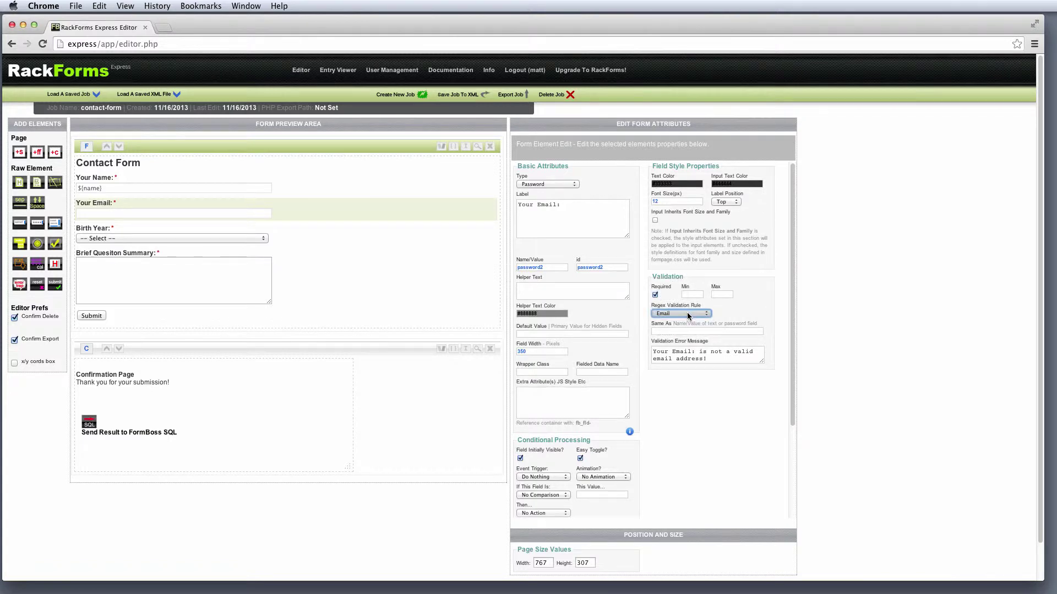
# - Verify the summary's 20 minimum and 200 maximum lengths with character counting, then select Birth Year
pyautogui.click(318, 270)
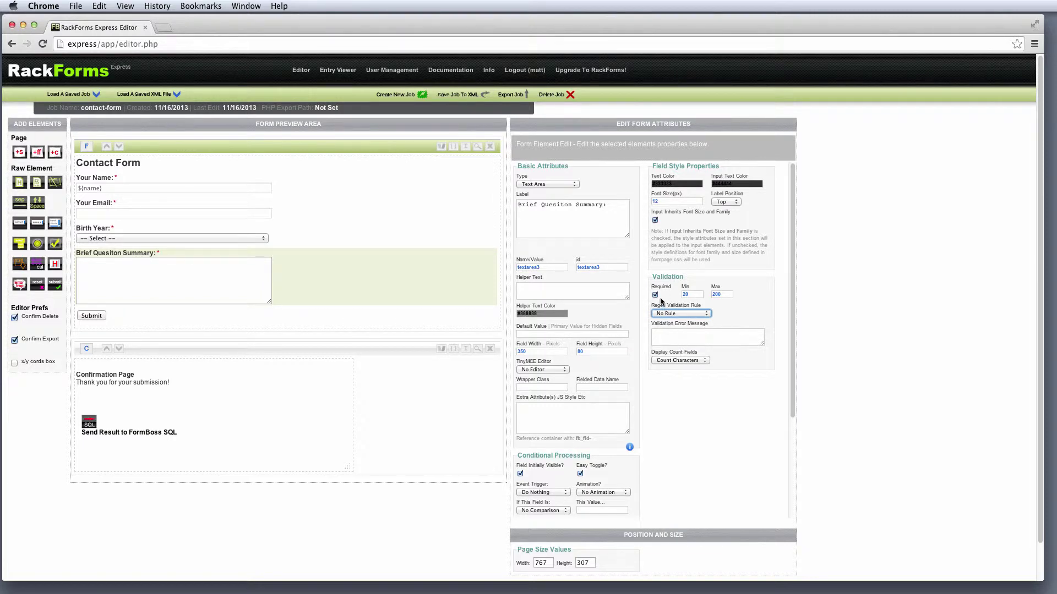
pyautogui.doubleClick(691, 295)
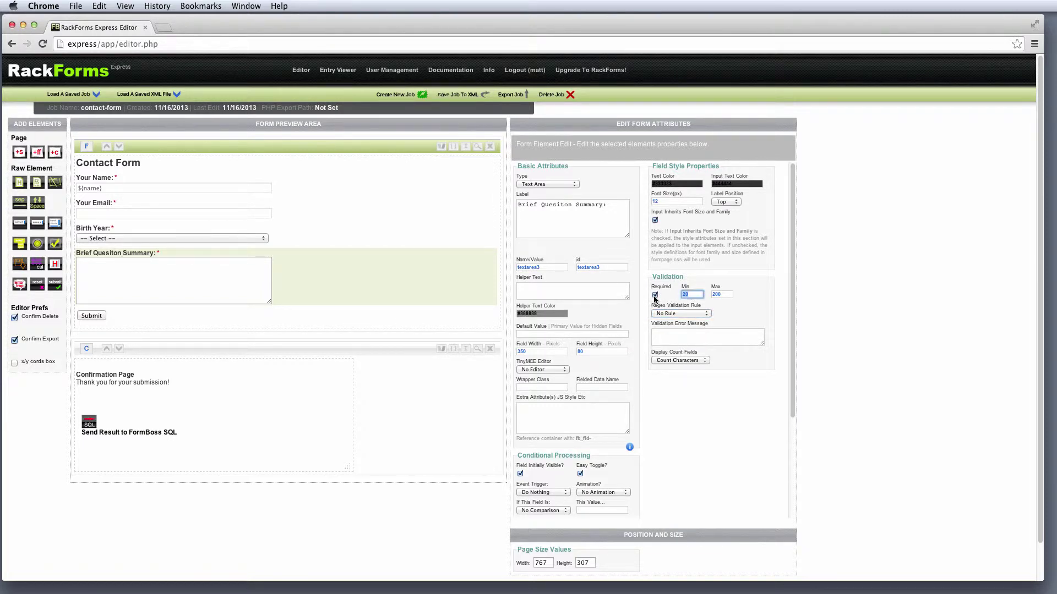
pyautogui.doubleClick(731, 295)
pyautogui.click(685, 359)
pyautogui.click(687, 357)
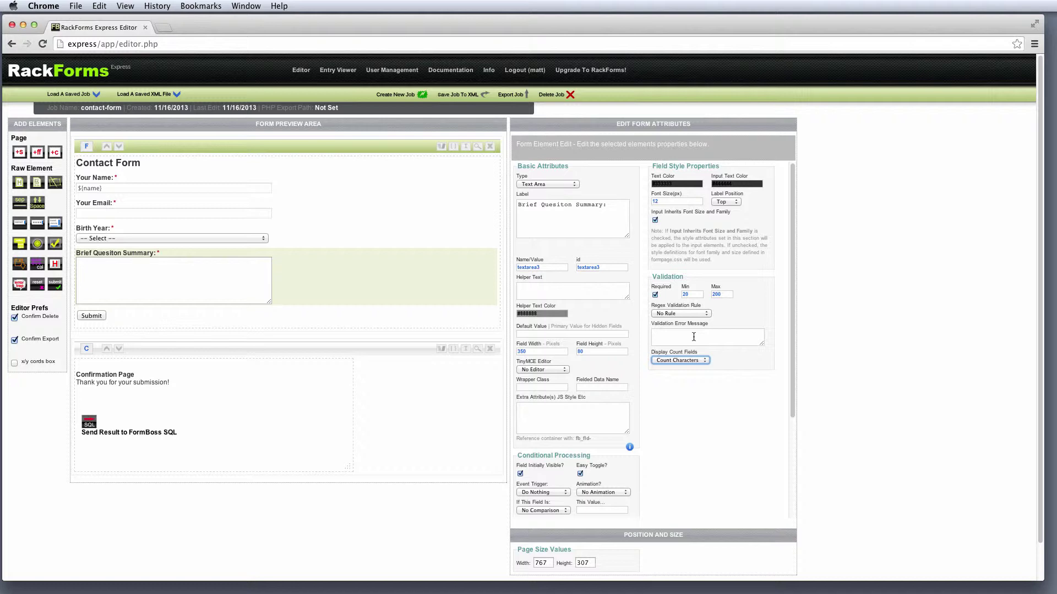
pyautogui.click(288, 232)
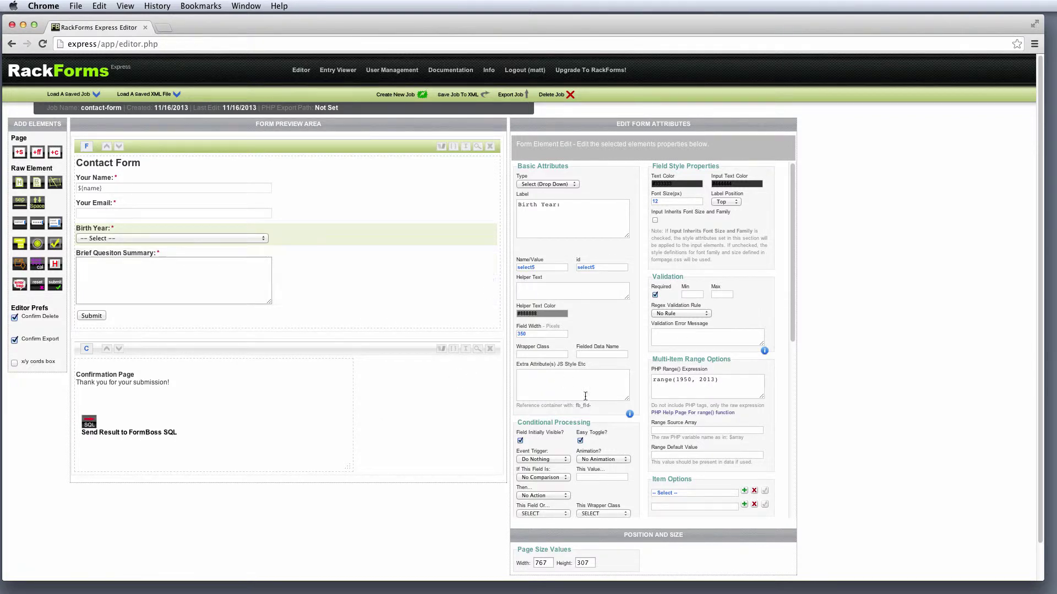
# - Add Birth Year item options 1950 and 1951, then delete both rows
pyautogui.scroll(-6, 710, 369)
pyautogui.scroll(3, 710, 390)
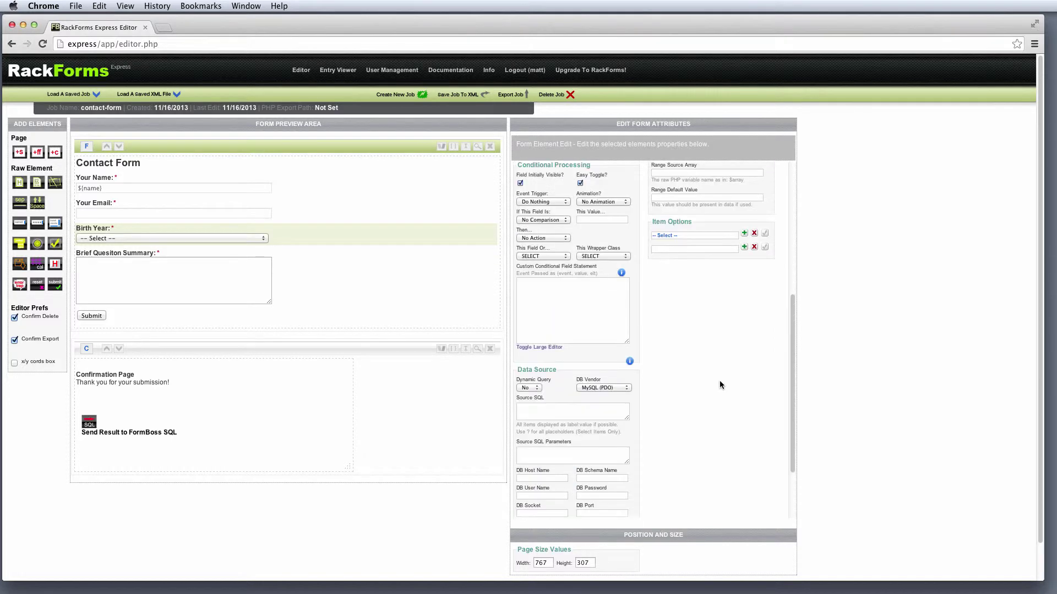
pyautogui.click(744, 247)
pyautogui.click(671, 251)
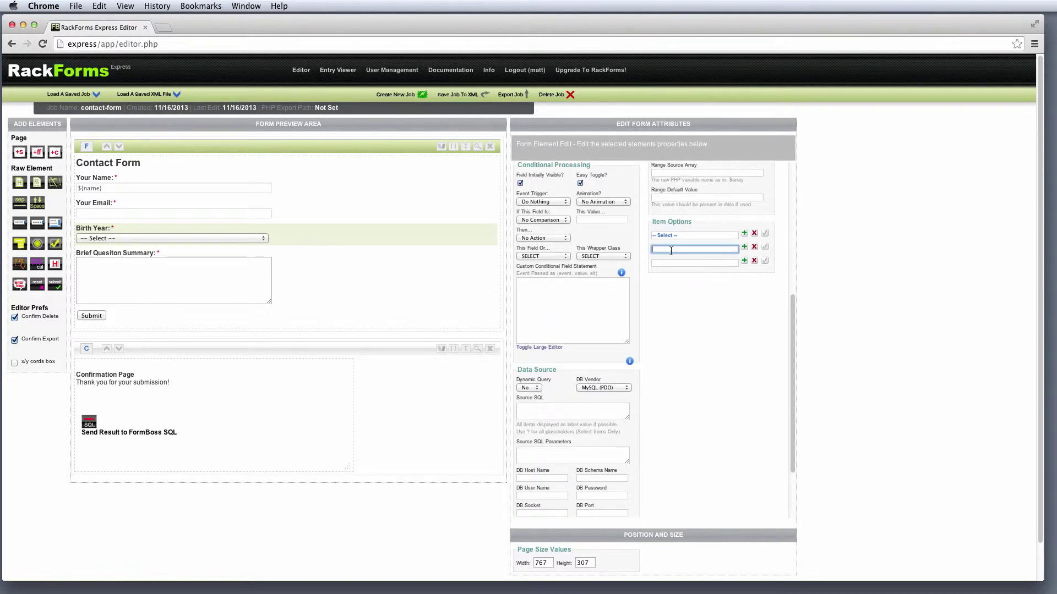
pyautogui.write('1950')
pyautogui.click(687, 263)
pyautogui.write('1951')
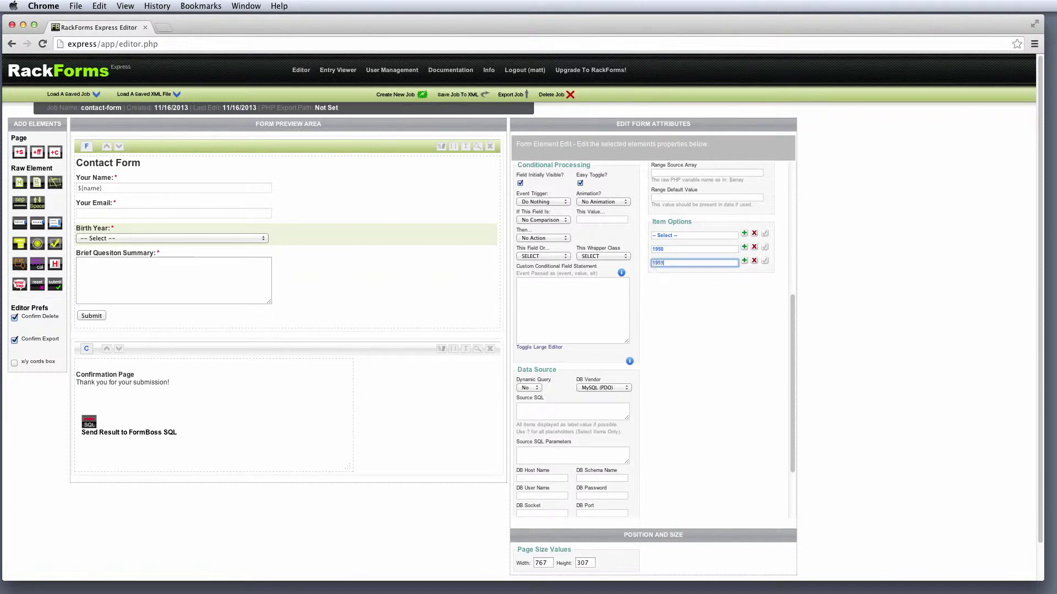
pyautogui.click(754, 260)
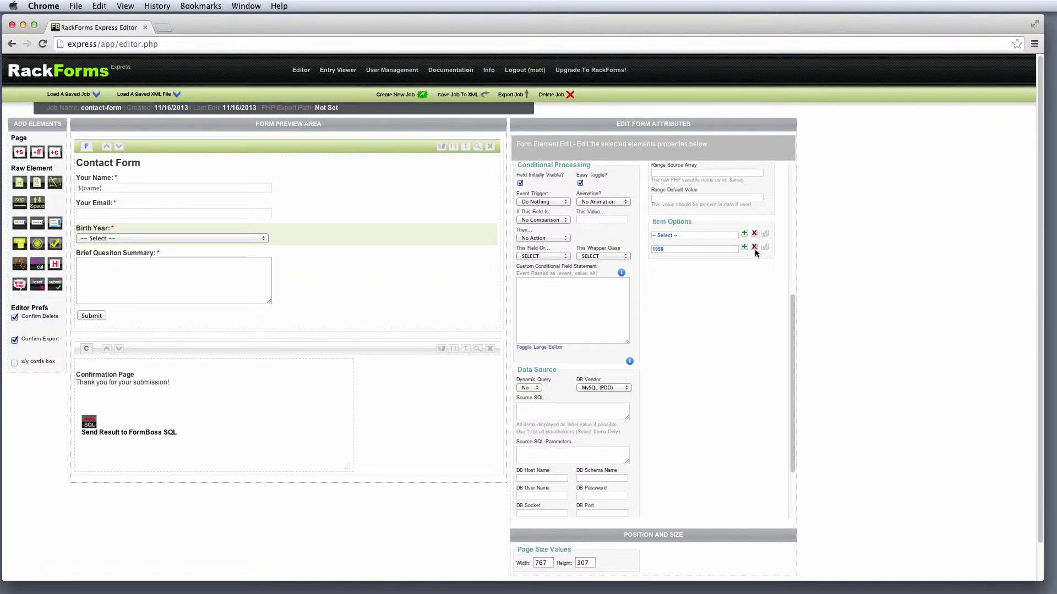
pyautogui.click(754, 247)
# - Inspect the range(1950, 2013) PHP Range() Expression, highlighting its starting year
pyautogui.scroll(3, 734, 312)
pyautogui.moveTo(721, 275); pyautogui.dragTo(555, 258)
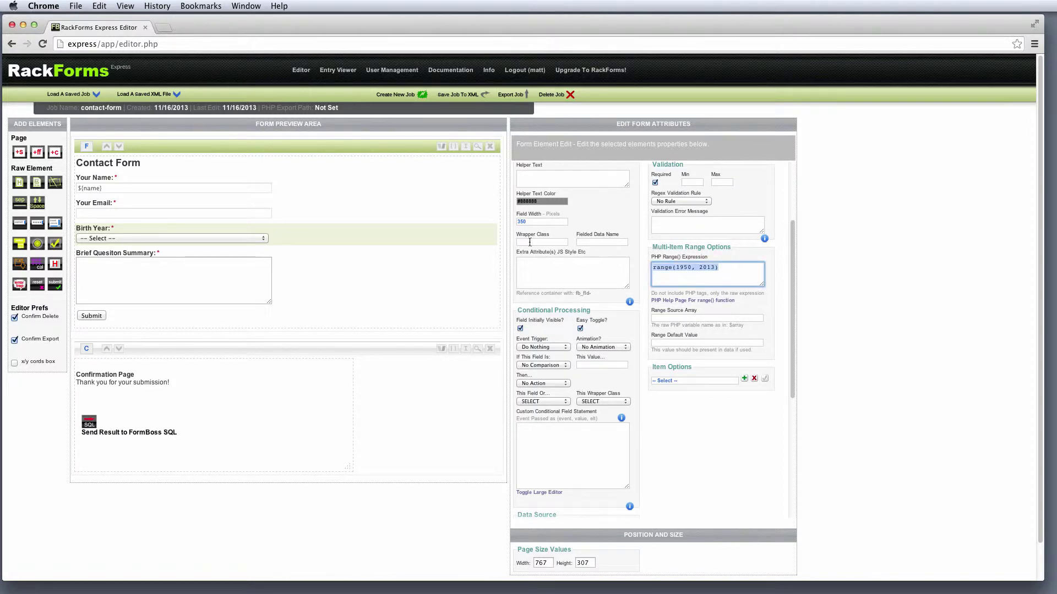
pyautogui.click(697, 272)
pyautogui.moveTo(692, 268); pyautogui.dragTo(680, 268)
# - Preview the form, check the Birth Year list begins at 1950, and close the preview
pyautogui.click(478, 147)
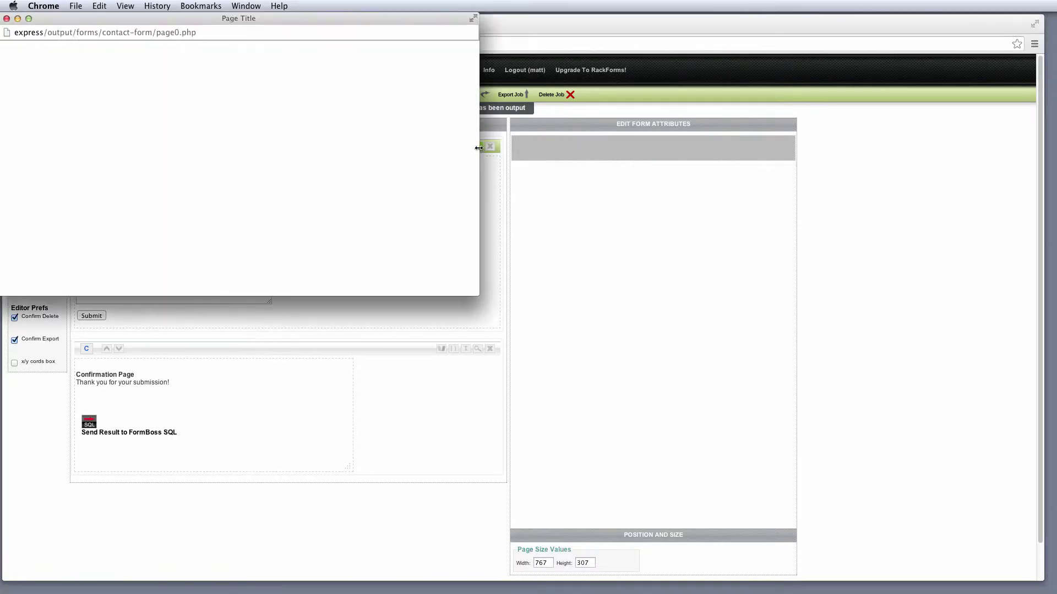
pyautogui.click(119, 129)
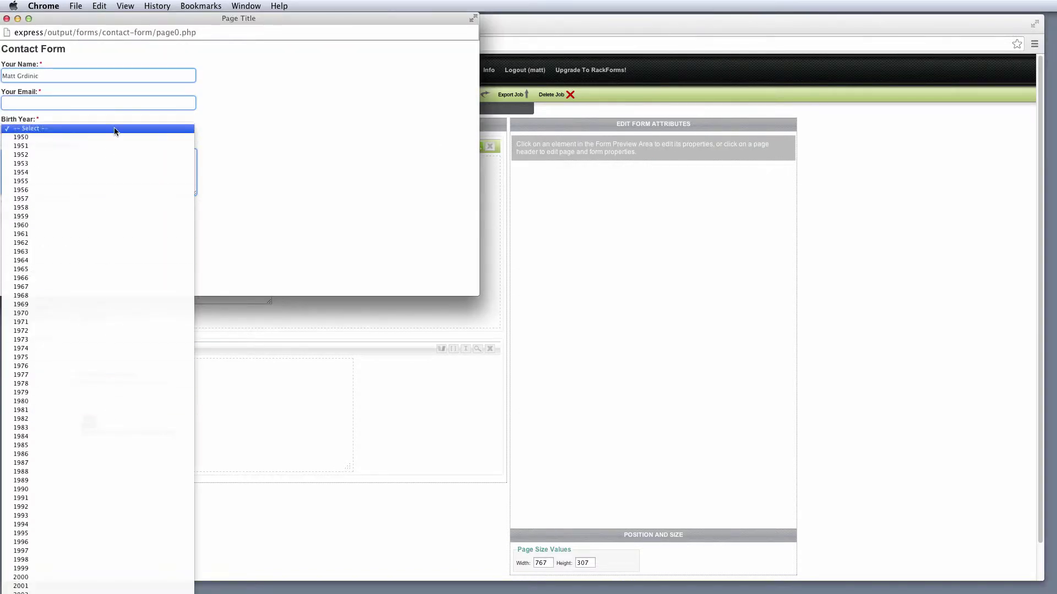
pyautogui.click(116, 131)
pyautogui.click(6, 18)
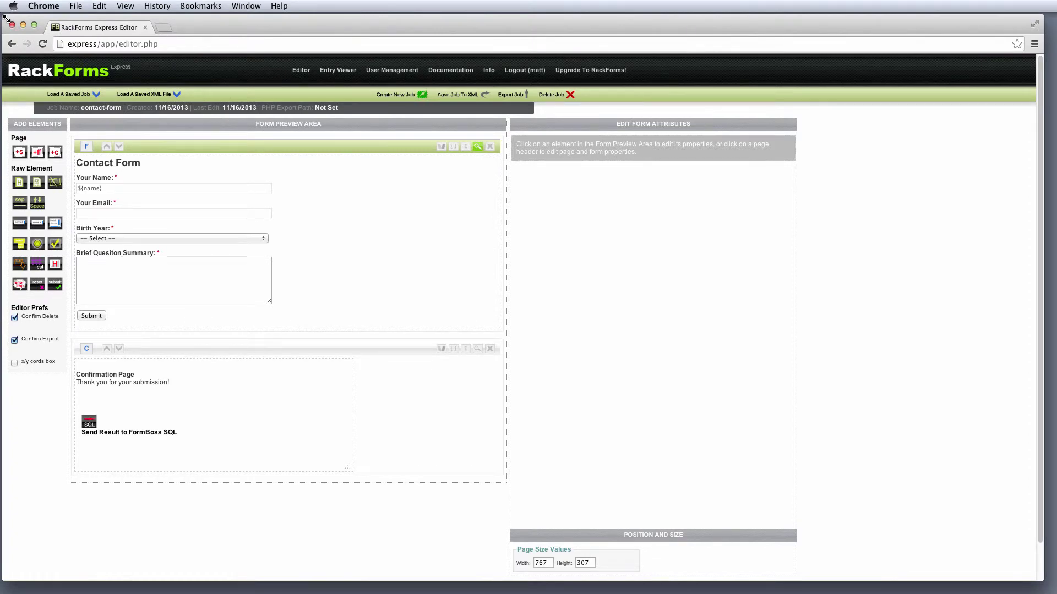
# - Check Your Name's default, then highlight $name in the page's PHP Top Code
pyautogui.click(291, 149)
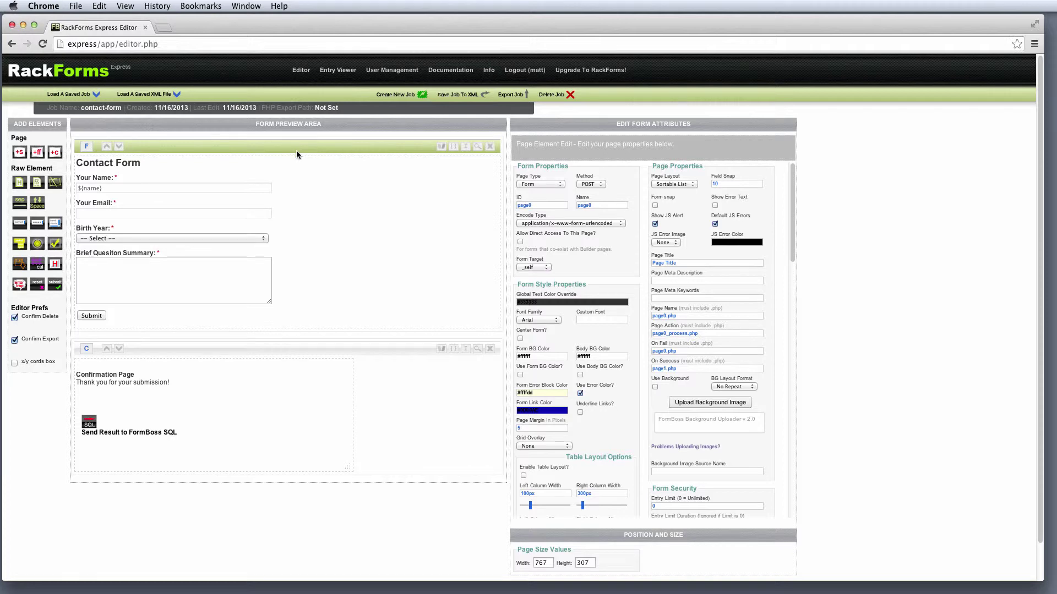
pyautogui.click(305, 190)
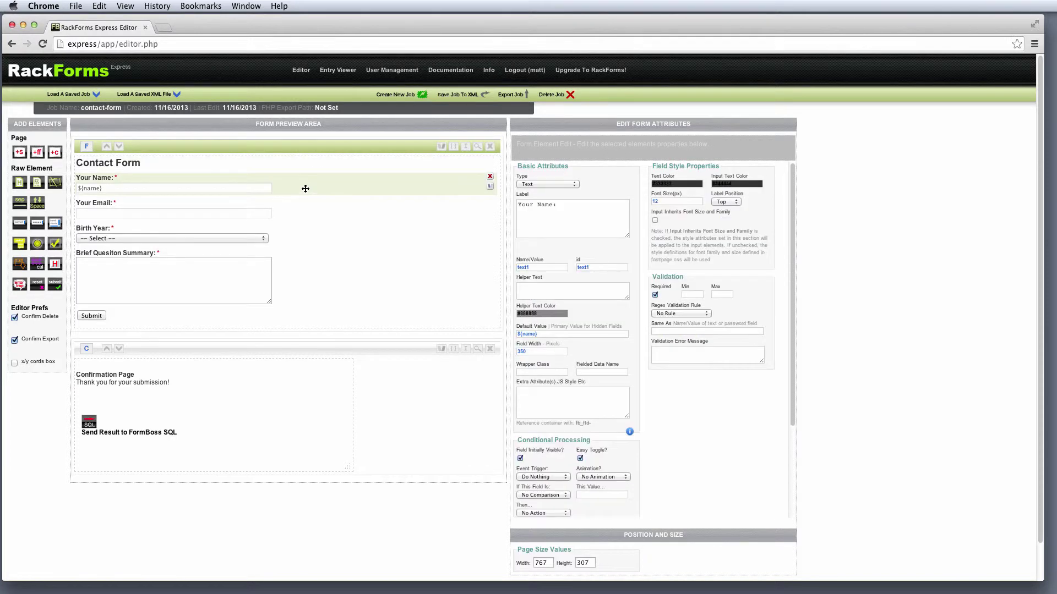
pyautogui.click(306, 145)
pyautogui.moveTo(793, 196); pyautogui.dragTo(767, 324)
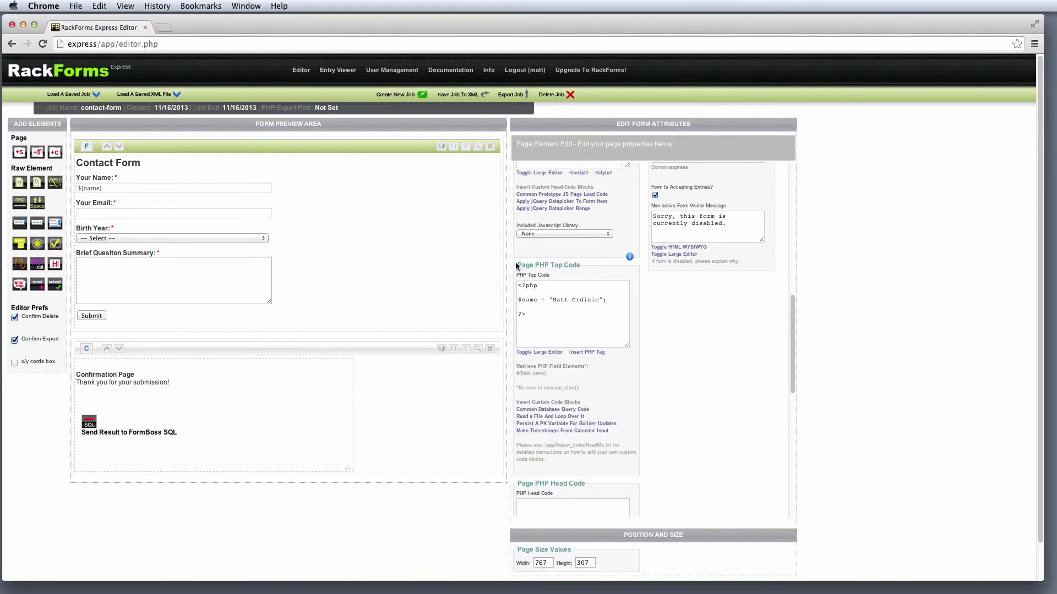
pyautogui.moveTo(516, 265); pyautogui.dragTo(581, 266)
pyautogui.moveTo(553, 317); pyautogui.dragTo(509, 286)
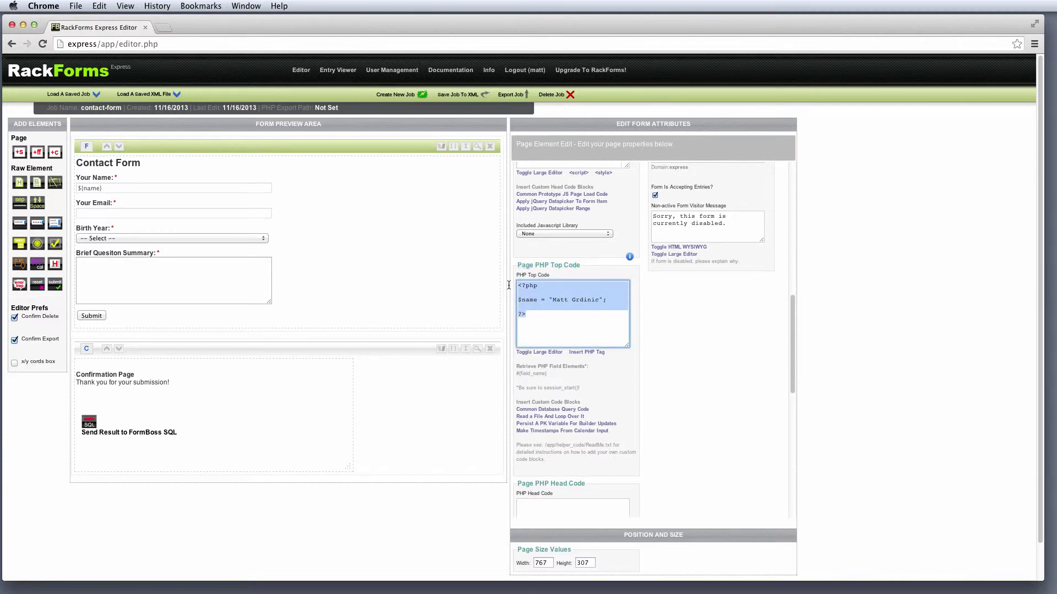
pyautogui.doubleClick(527, 300)
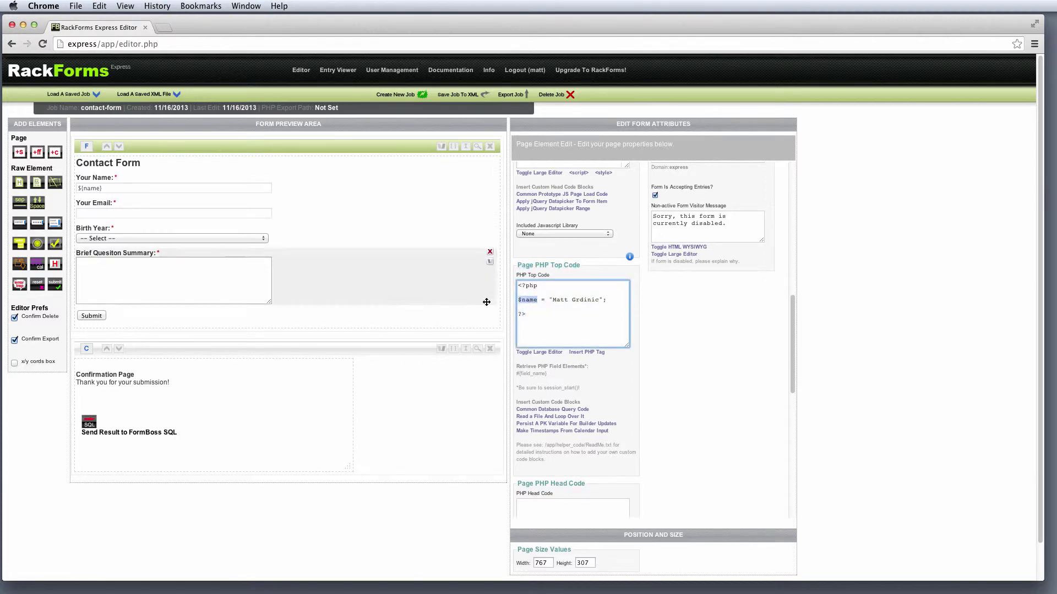
# - Preview the form with Your Name prefilled, close it, and view the field's ${name} default
pyautogui.click(477, 148)
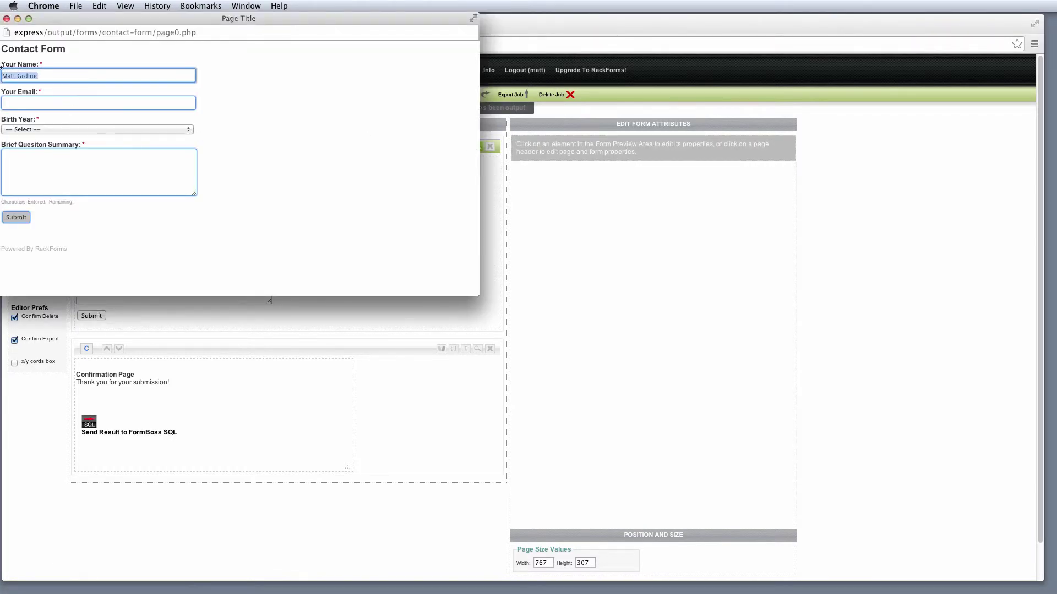
pyautogui.click(7, 18)
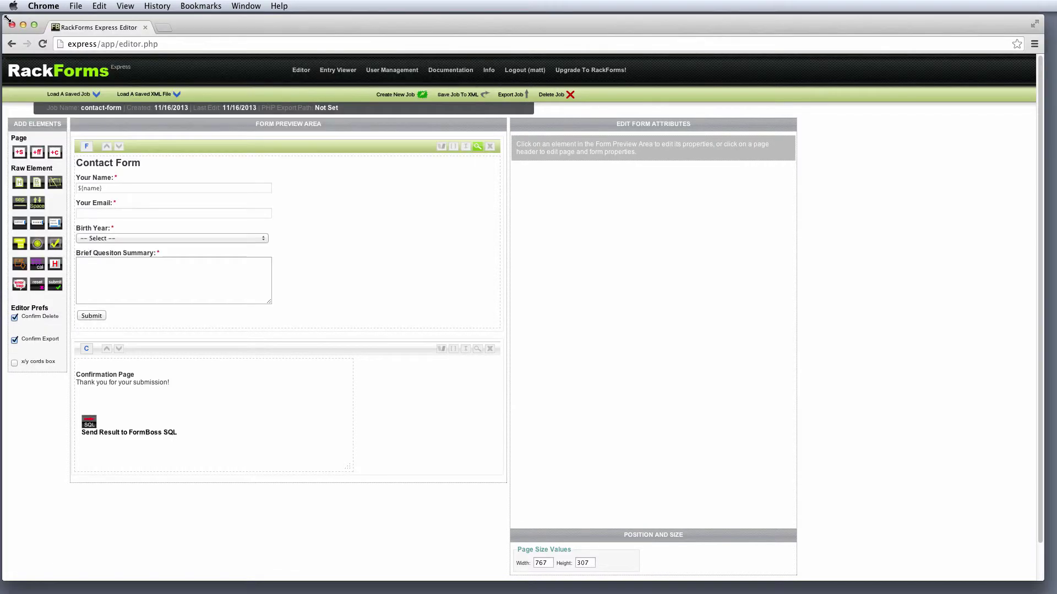
pyautogui.click(308, 190)
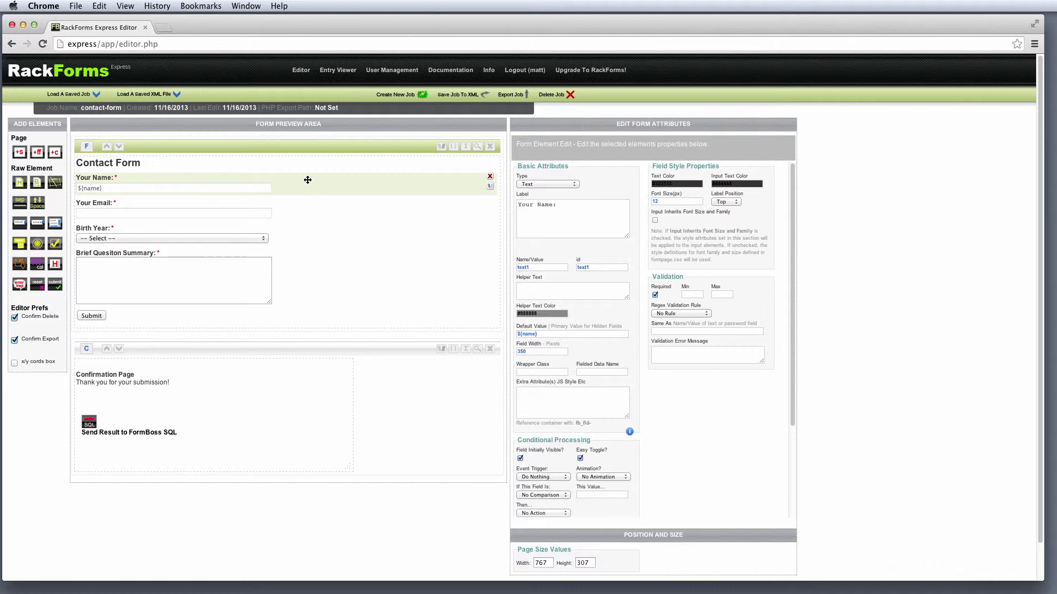
# - Bring up the page properties and locate the Extra Head Code under Page Javascript/Head Code
pyautogui.click(347, 152)
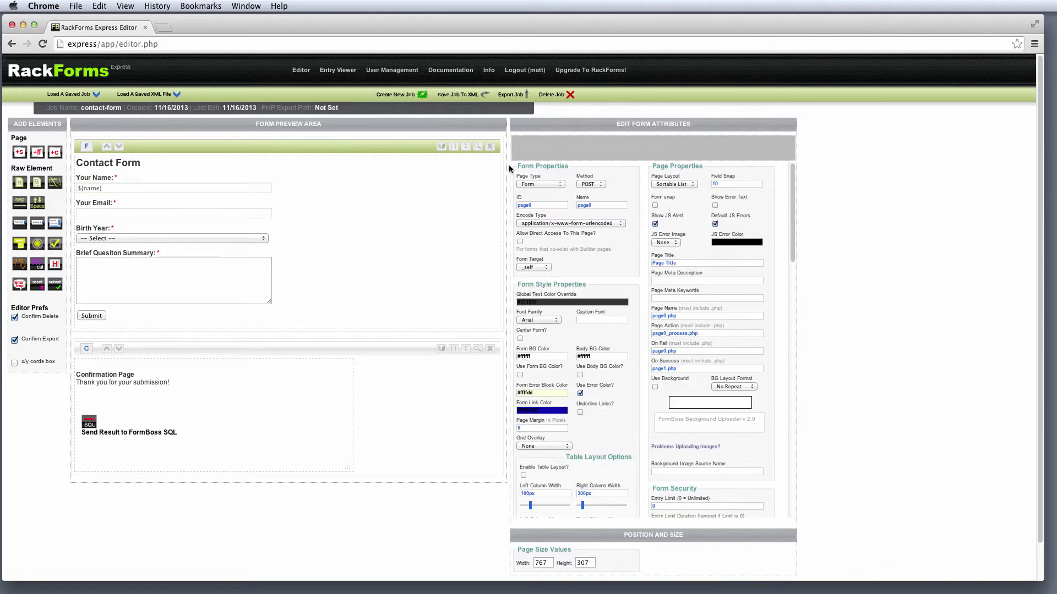
pyautogui.moveTo(794, 217); pyautogui.dragTo(798, 284)
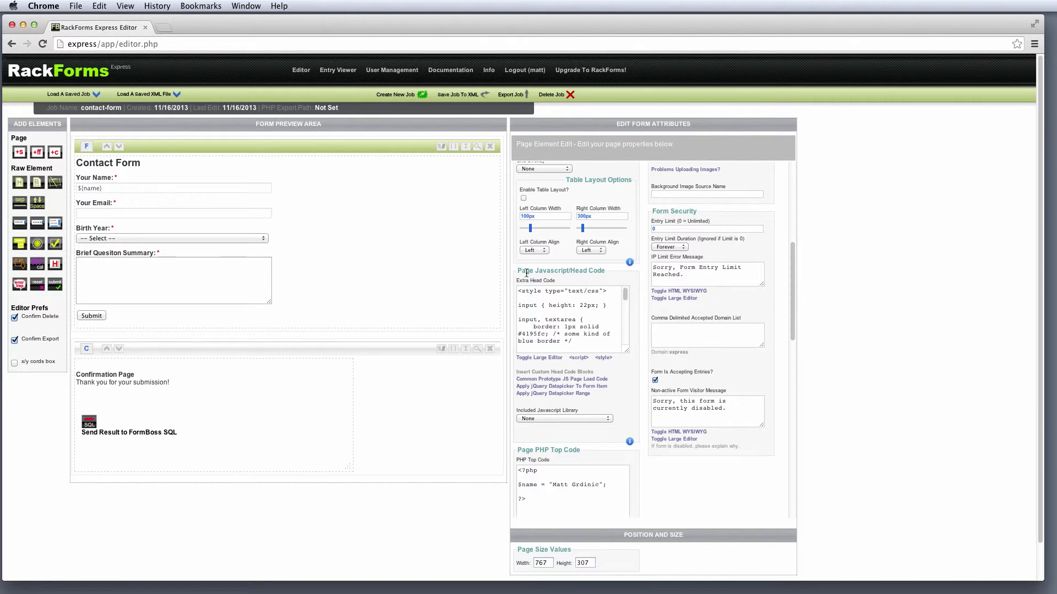
pyautogui.moveTo(518, 271); pyautogui.dragTo(601, 276)
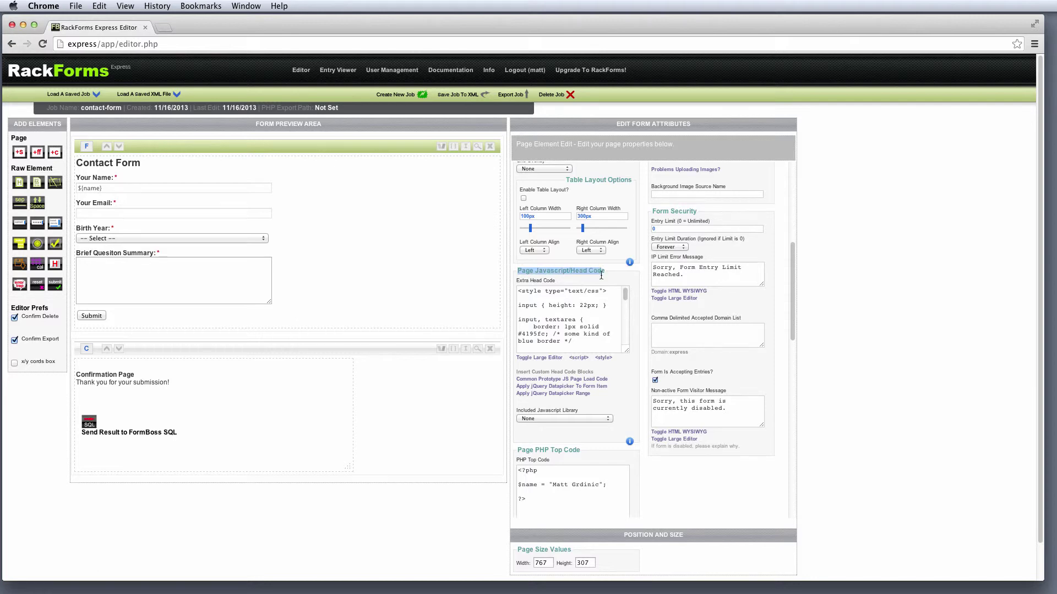
pyautogui.click(586, 312)
# - Preview the styled form, moving through the email and summary fields, then close the preview
pyautogui.click(481, 144)
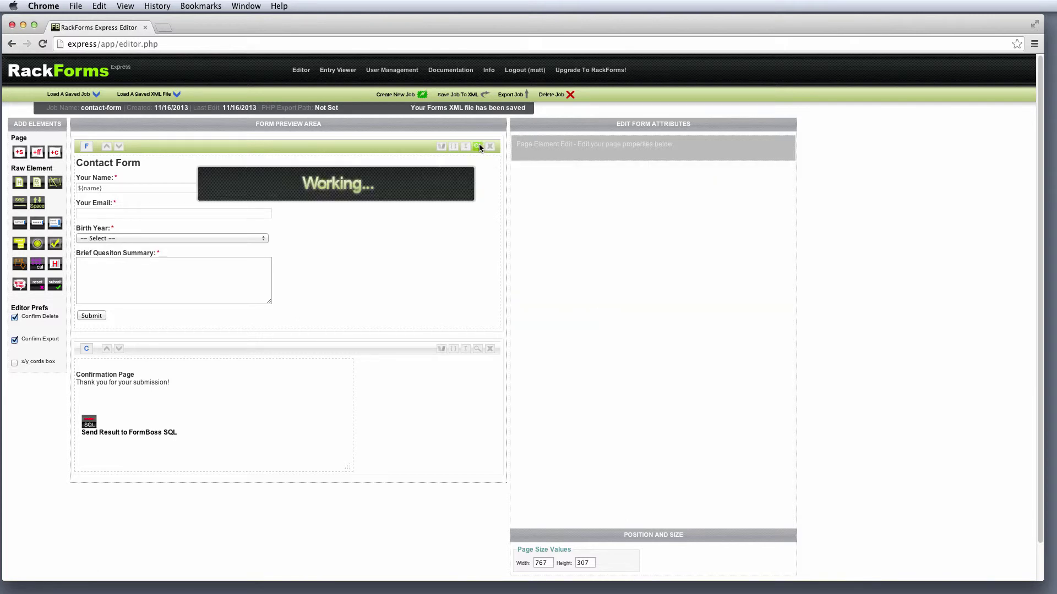
pyautogui.press('Tab')
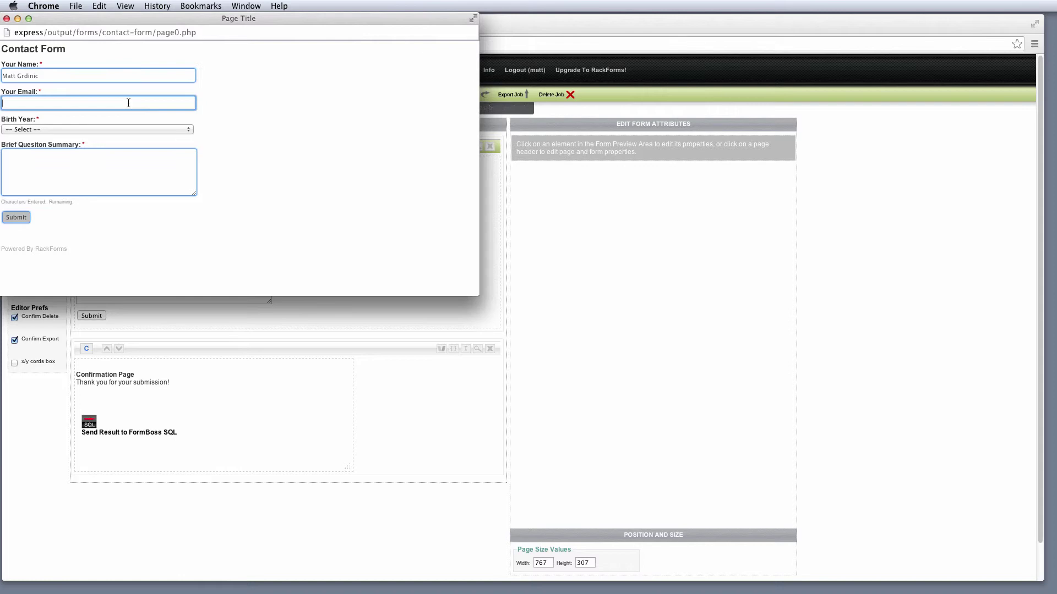
pyautogui.click(132, 158)
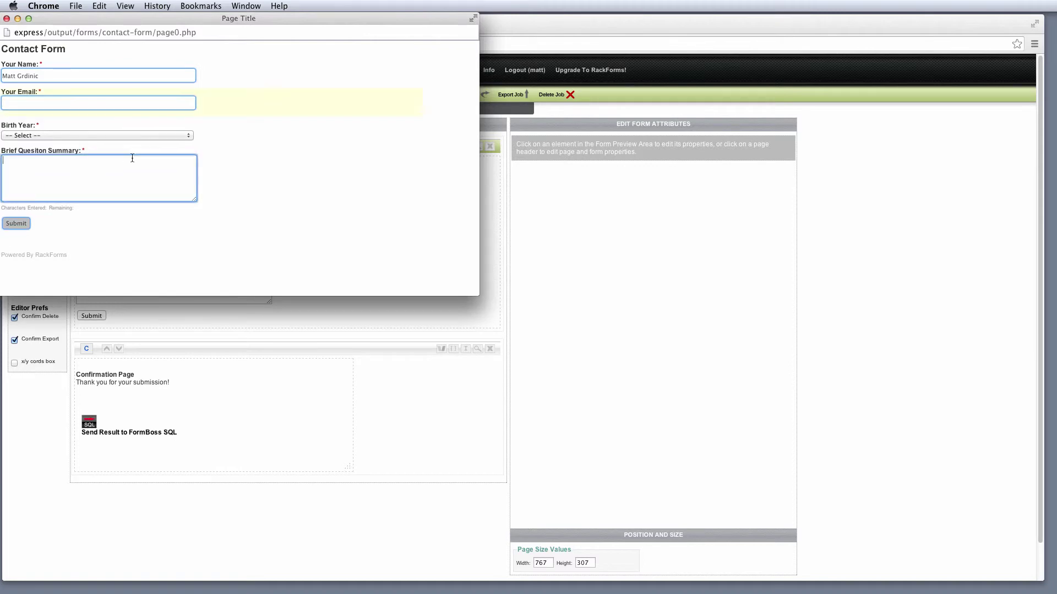
pyautogui.click(7, 18)
pyautogui.click(306, 147)
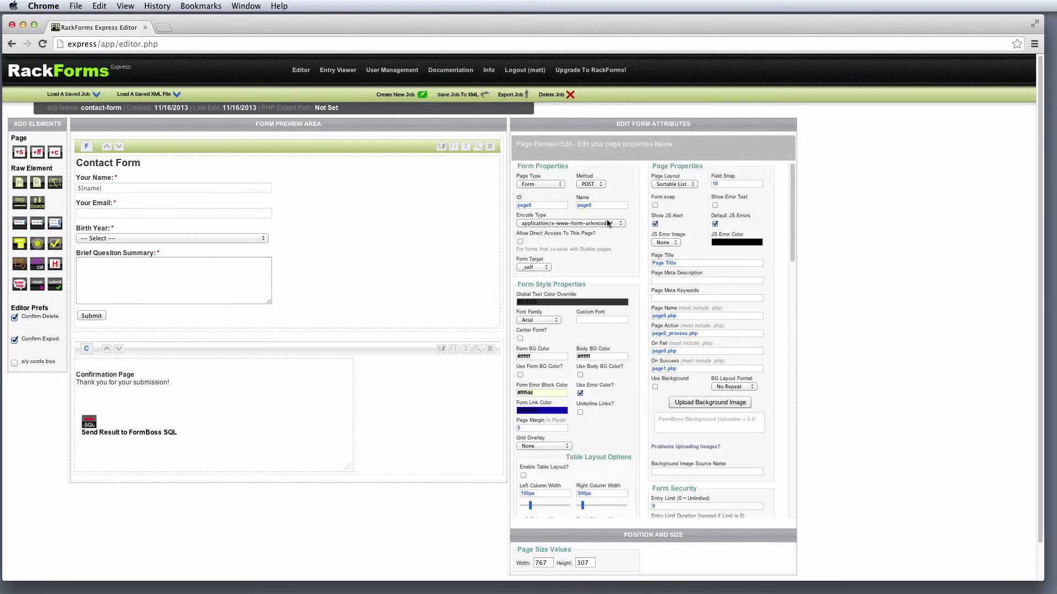
# - Enlarge the Extra Head Code editor and select all its CSS for the rounded, blue-glowing input borders
pyautogui.scroll(-5, 783, 209)
pyautogui.scroll(-4, 793, 233)
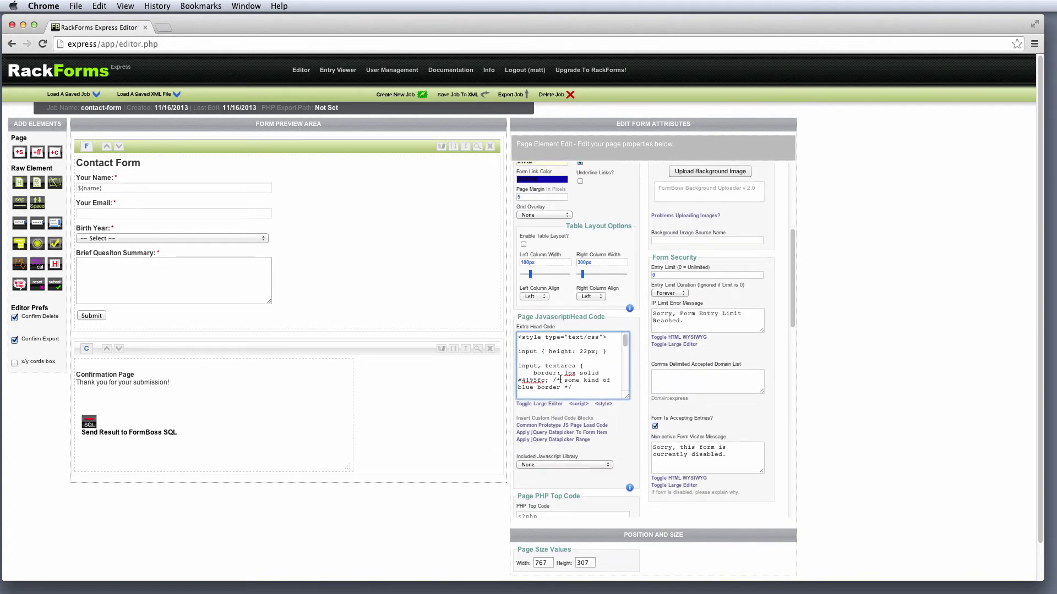
pyautogui.click(550, 405)
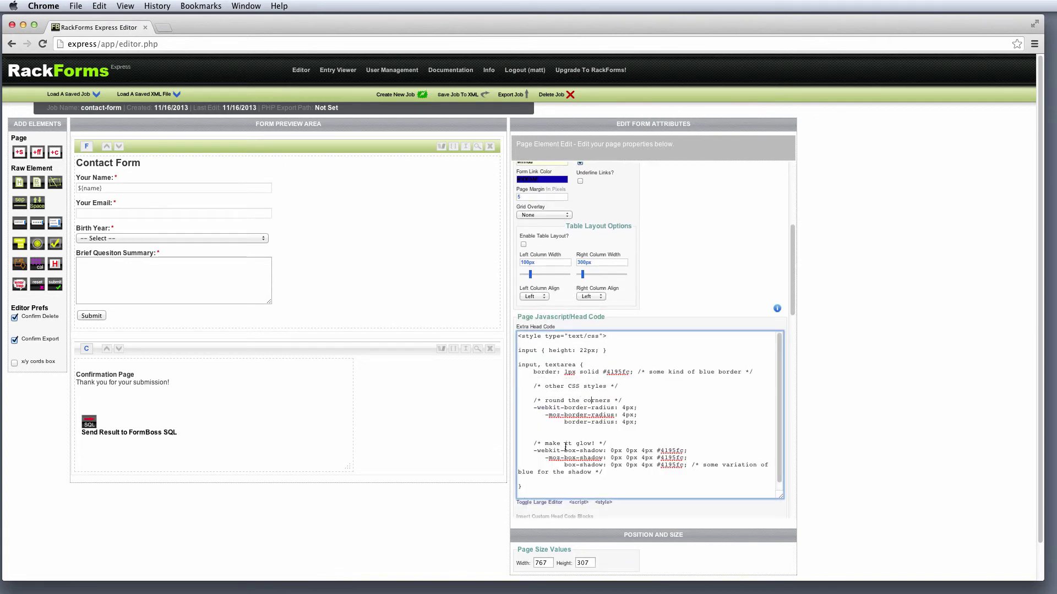
pyautogui.press('super+a')
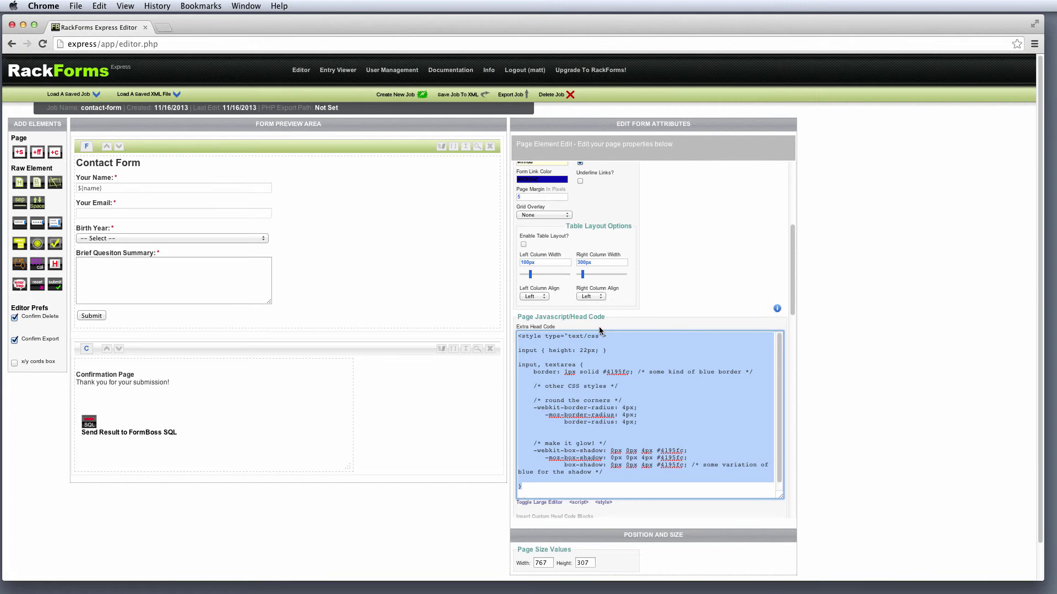
# - Collapse the enlarged Extra Head Code textarea back to its small size
pyautogui.click(539, 501)
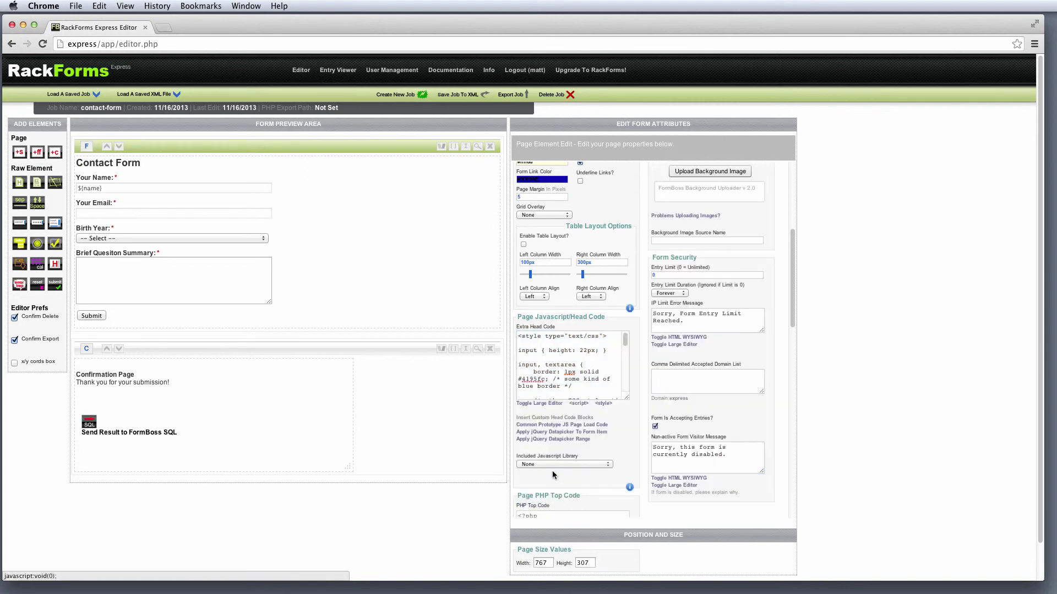